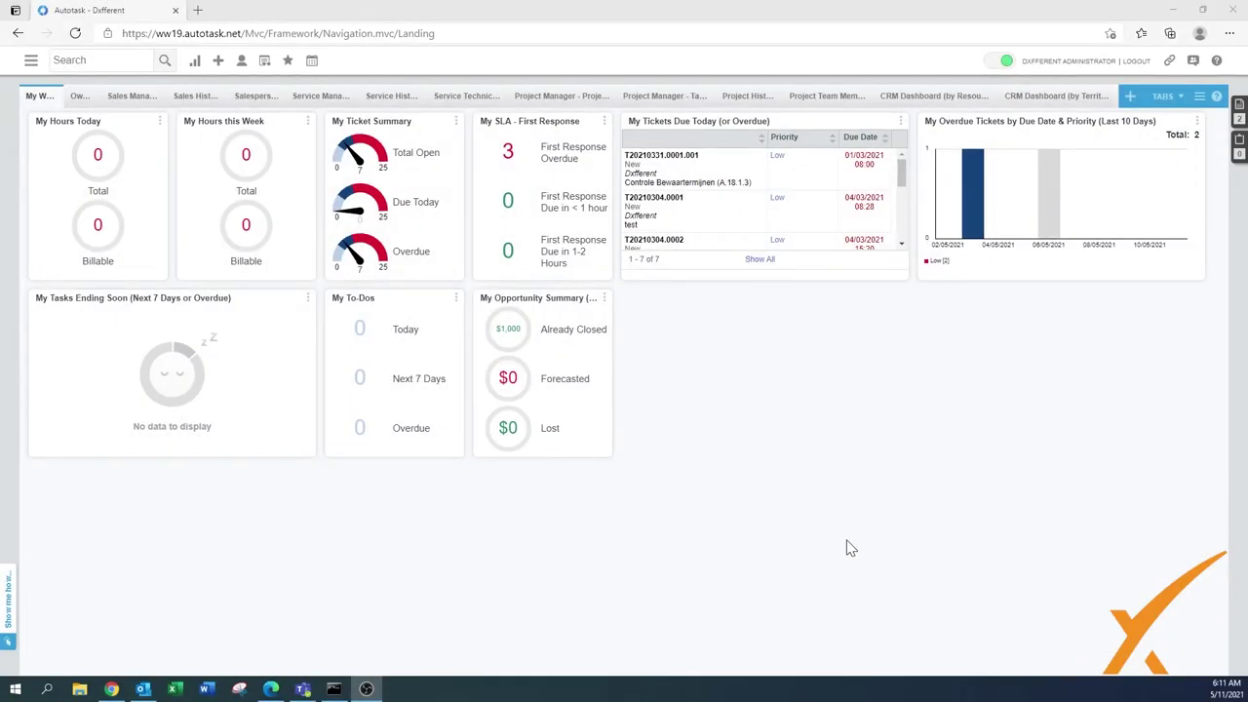
Go to Admin and expand the Sales & Opportunities settings.
{"action": "left_click", "coordinate": [30, 62]}
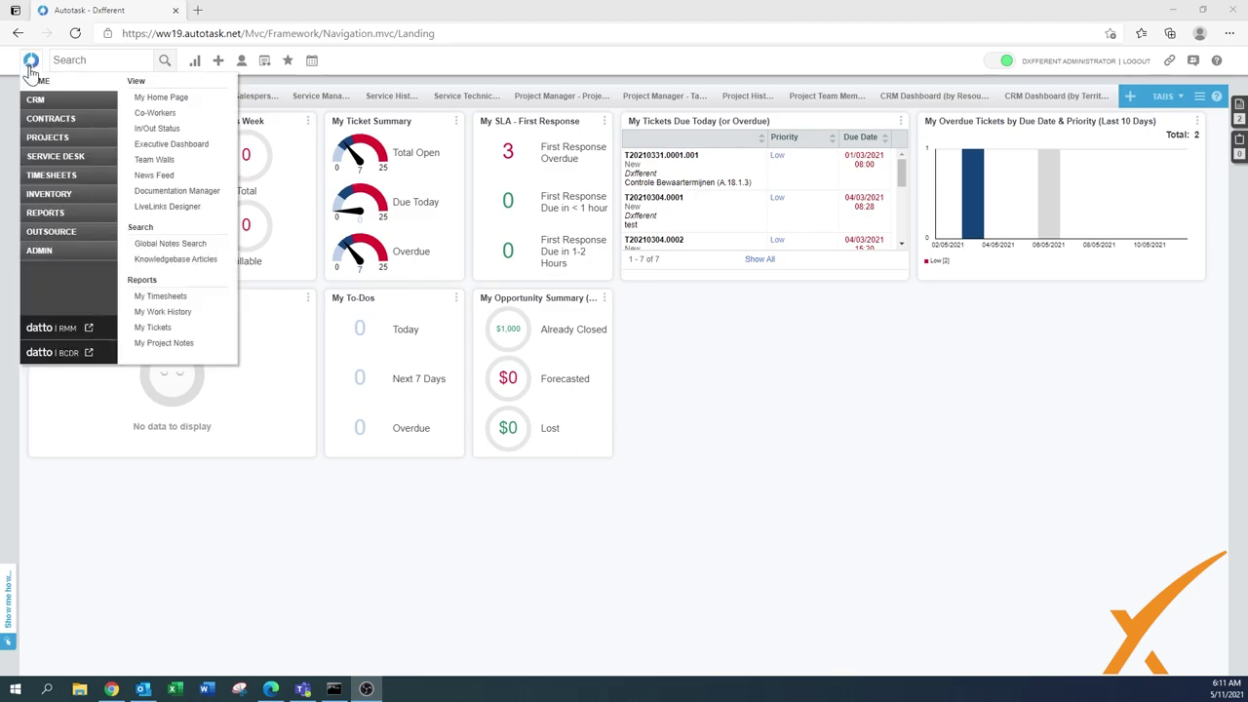
{"action": "left_click", "coordinate": [57, 260]}
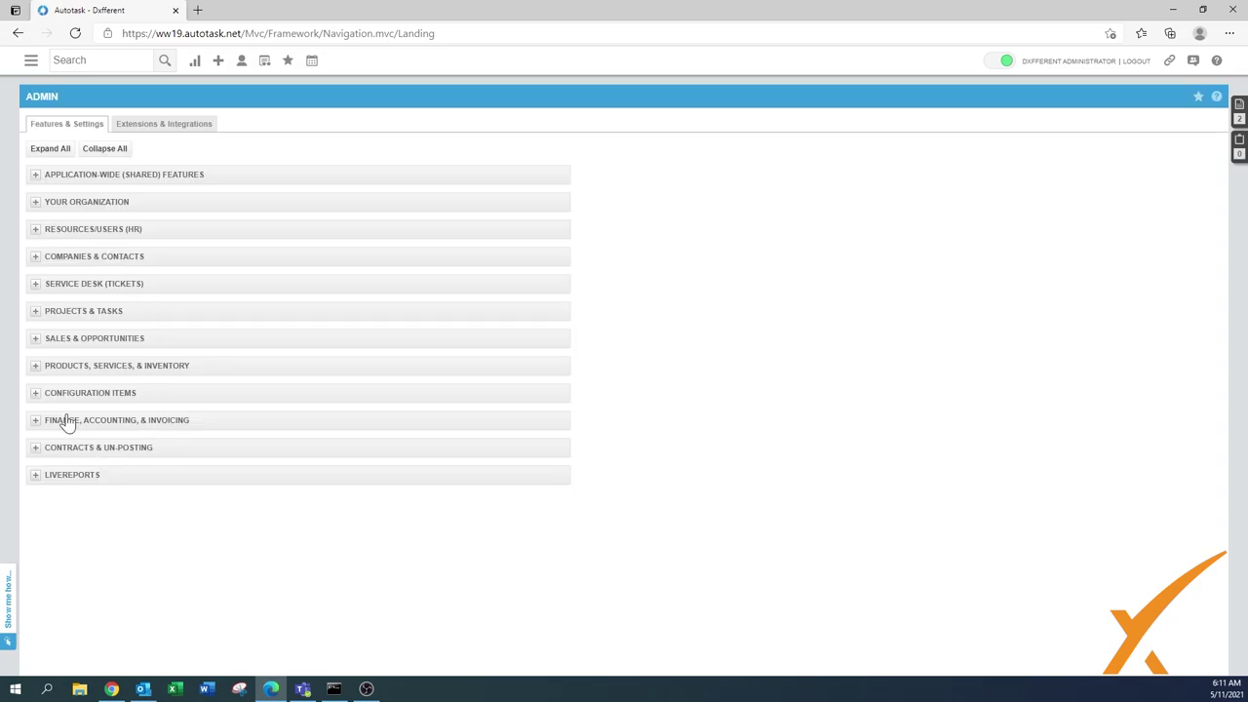
{"action": "left_click", "coordinate": [36, 341]}
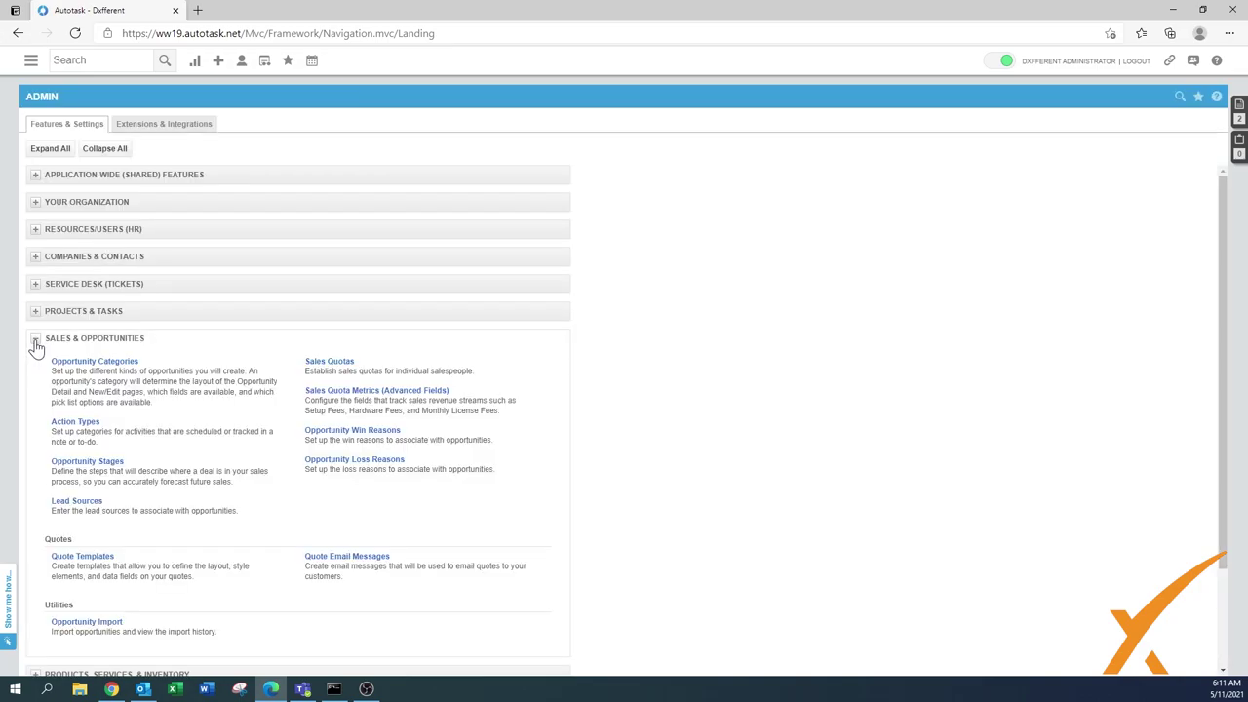
Open the Quote Templates list to copy the Autotask Default template.
{"action": "left_click", "coordinate": [85, 557]}
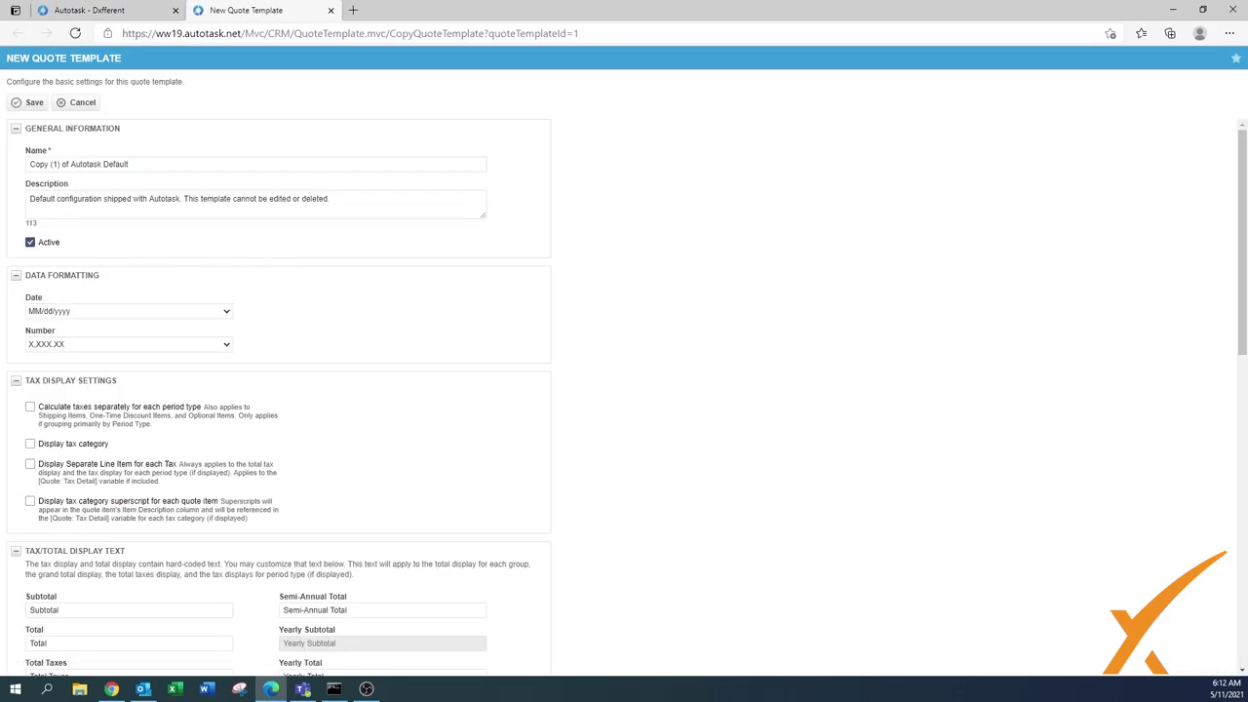
Rename the copy to '_Our Company Default' and delete its default description.
{"action": "left_click", "coordinate": [70, 164]}
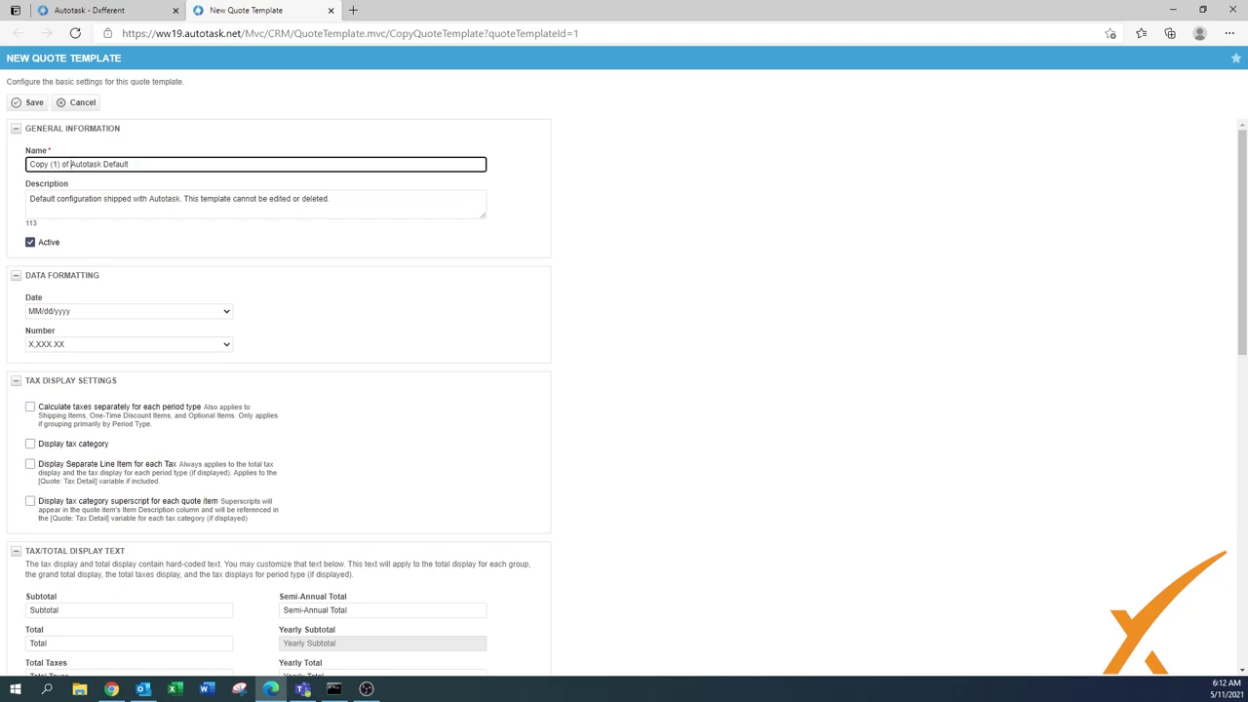
{"action": "left_click_drag", "start_coordinate": [103, 163], "coordinate": [4, 181]}
{"action": "type", "text": "_Our Company"}
{"action": "left_click_drag", "start_coordinate": [332, 198], "coordinate": [29, 197]}
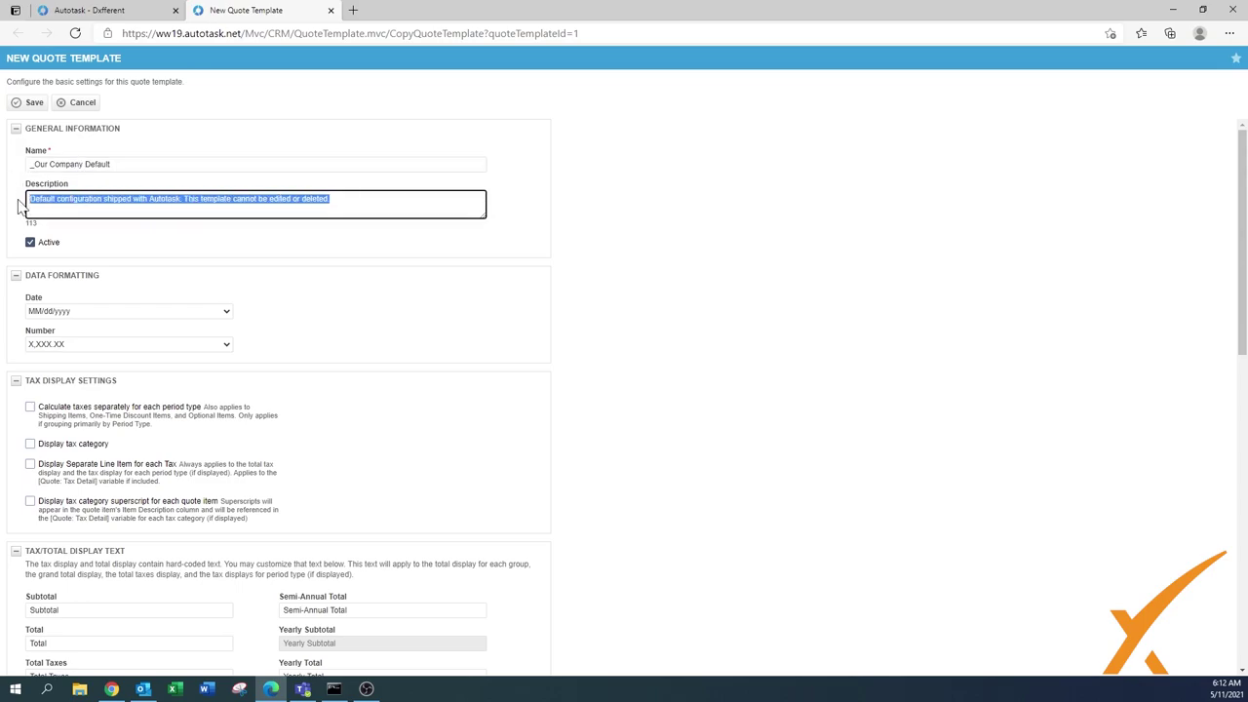
{"action": "key", "text": "Delete"}
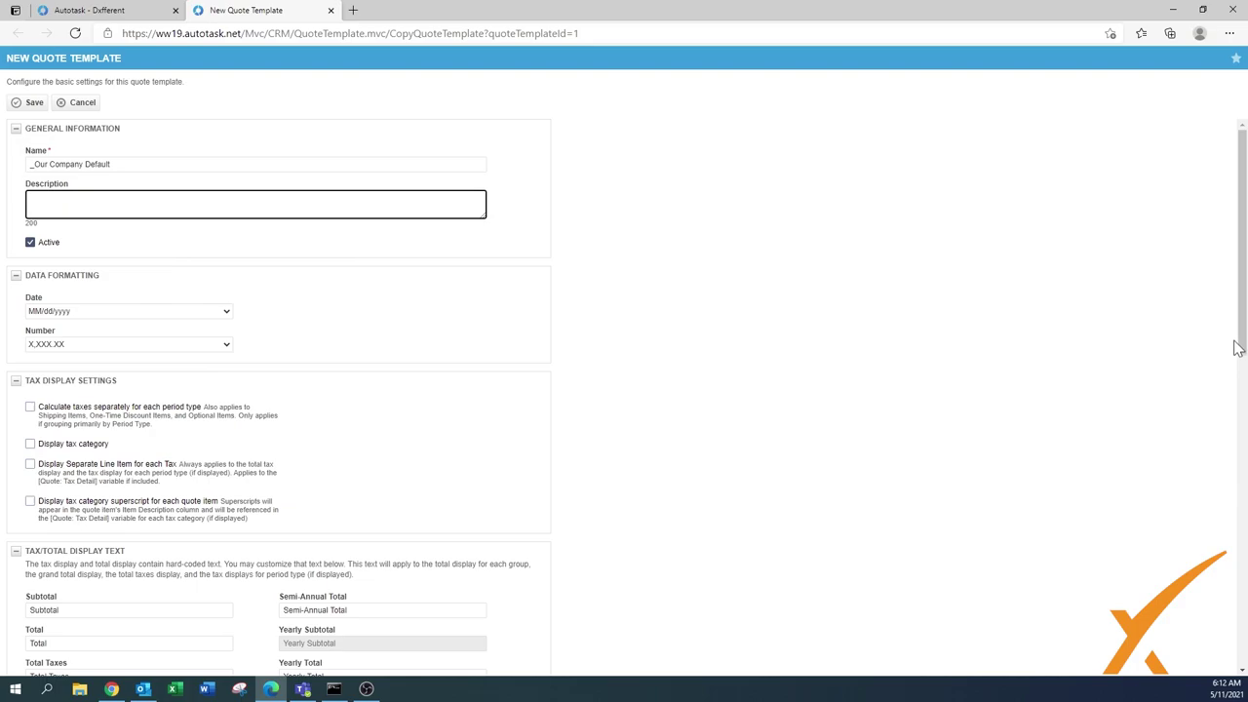
{"action": "left_click_drag", "start_coordinate": [1243, 338], "coordinate": [1243, 374]}
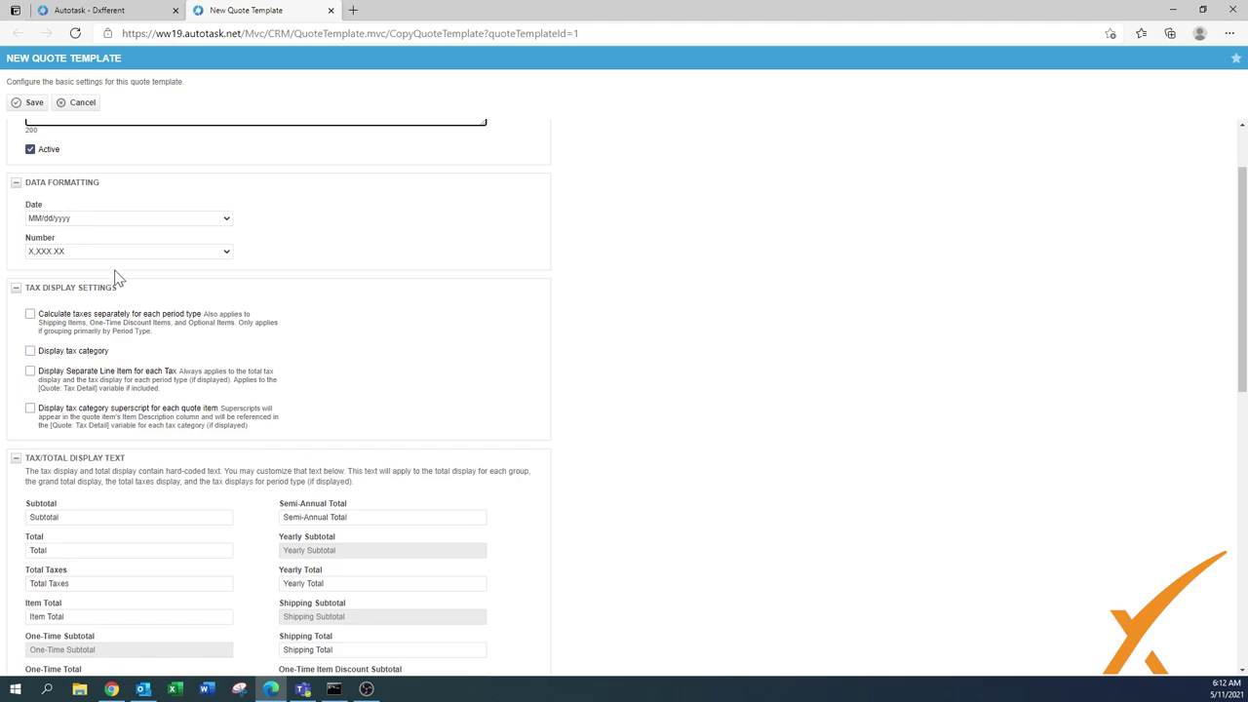
Set the Data Formatting date to yyyy.MM.dd and the number format to X.XXX.XX.
{"action": "left_click", "coordinate": [228, 219]}
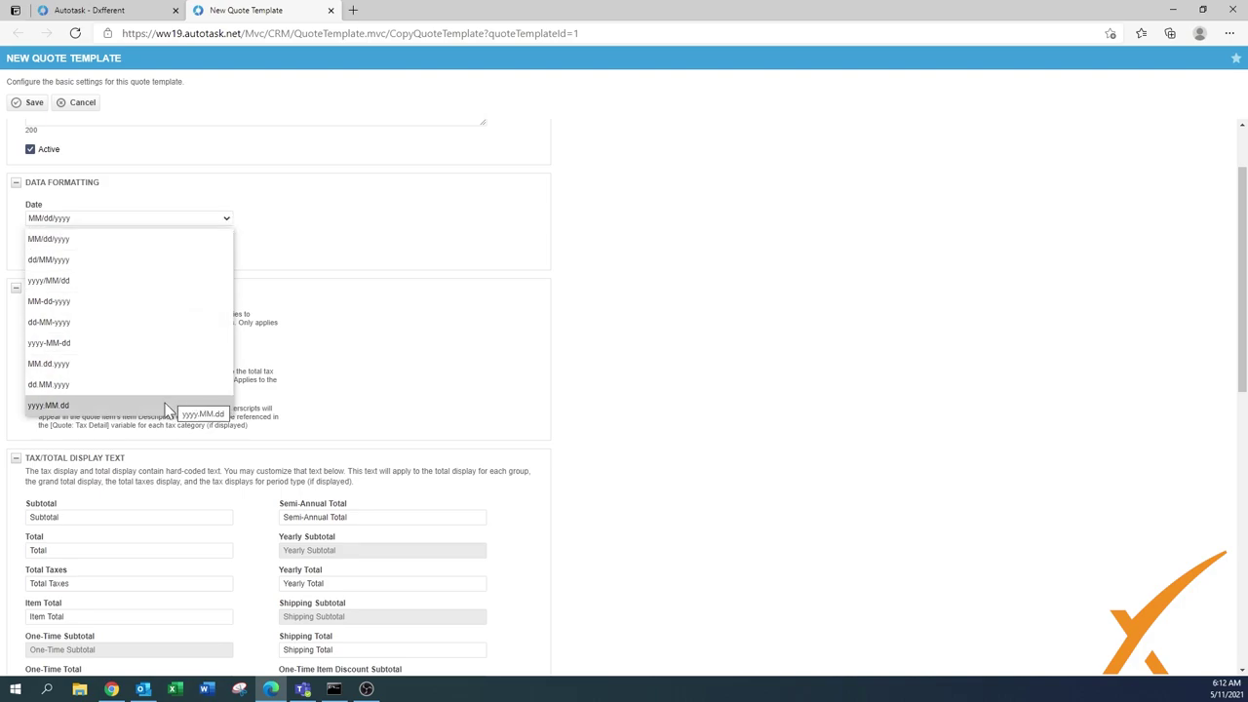
{"action": "left_click", "coordinate": [47, 405]}
{"action": "left_click", "coordinate": [66, 251]}
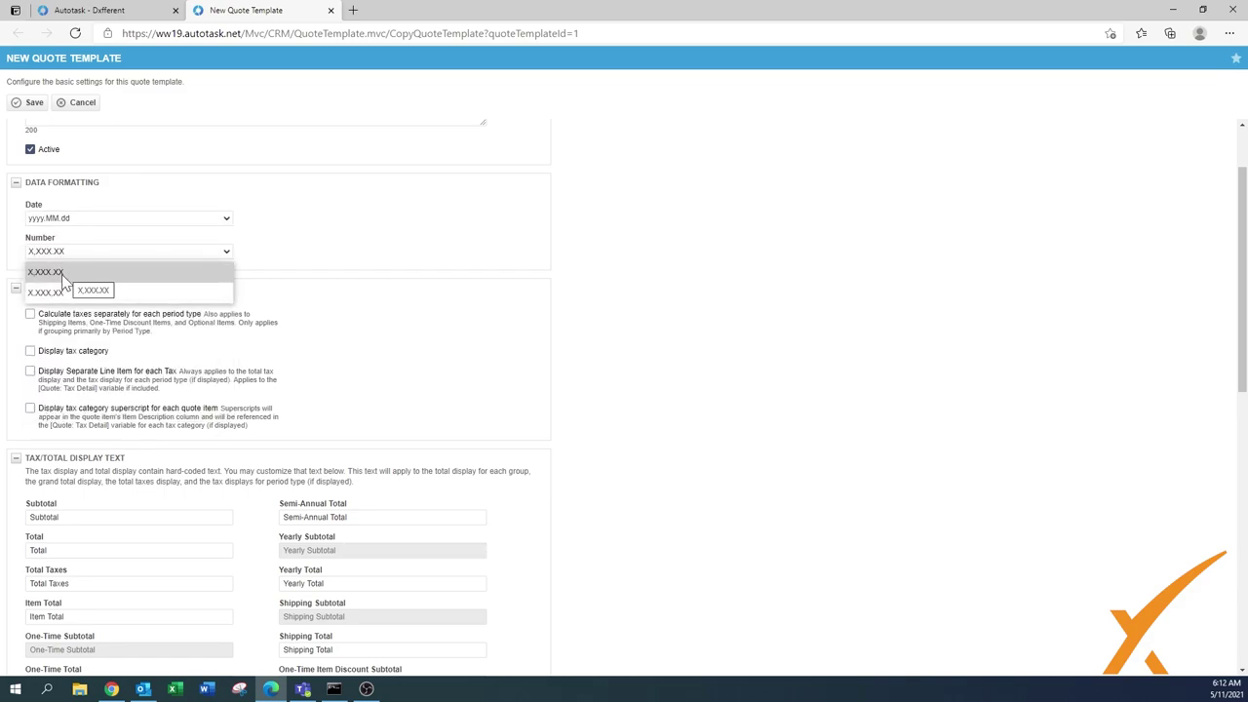
{"action": "left_click", "coordinate": [66, 293]}
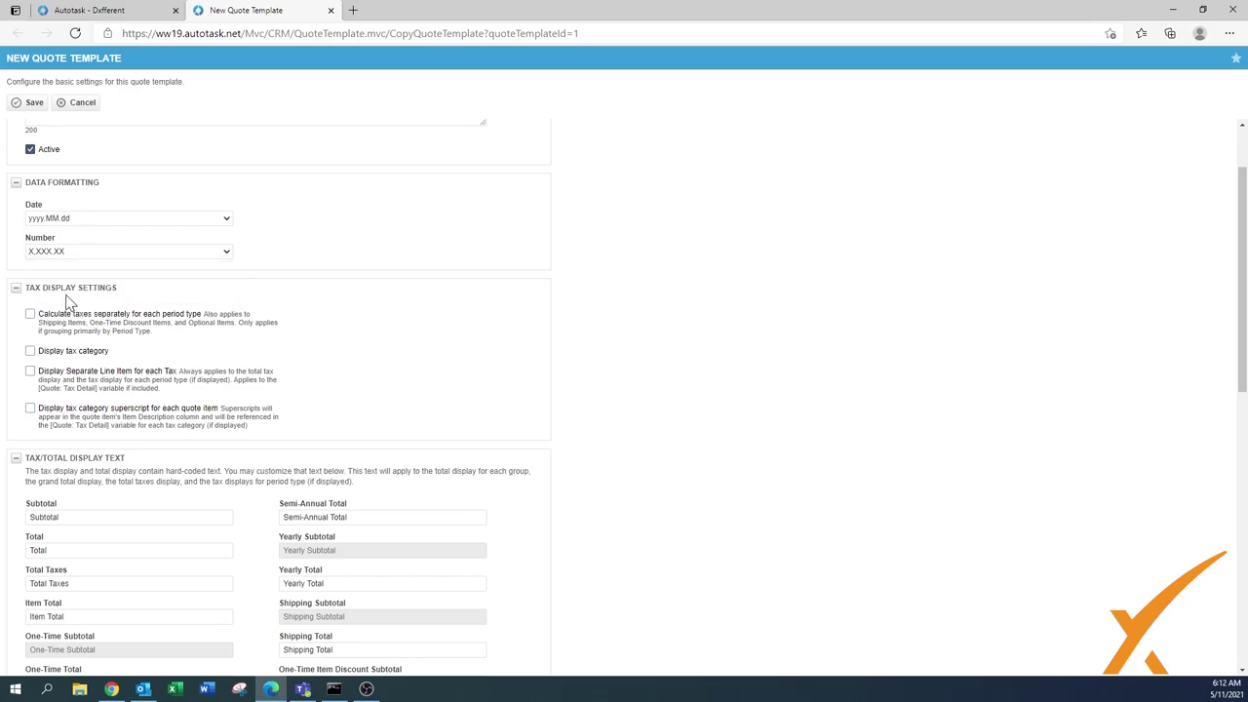
{"action": "scroll", "coordinate": [1241, 302], "scroll_direction": "down", "scroll_amount": 1}
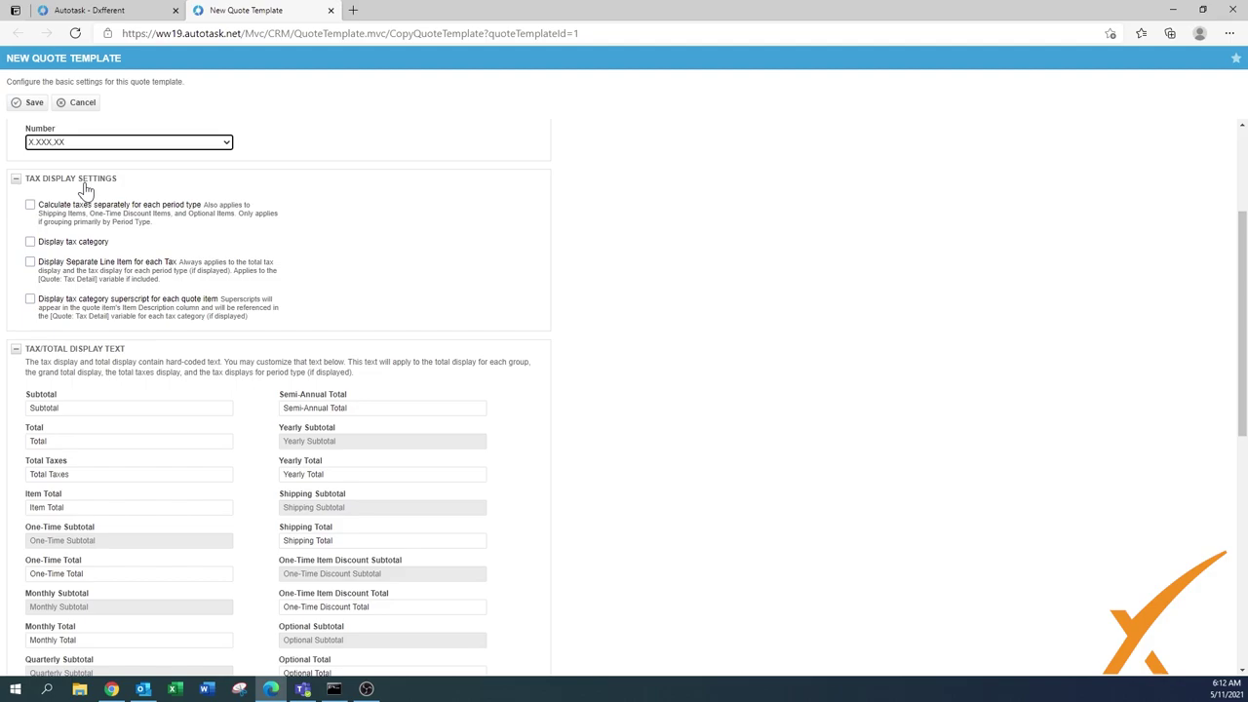
Collapse all six form sections, then expand Tax Display Settings for review and collapse it again.
{"action": "left_click", "coordinate": [16, 181]}
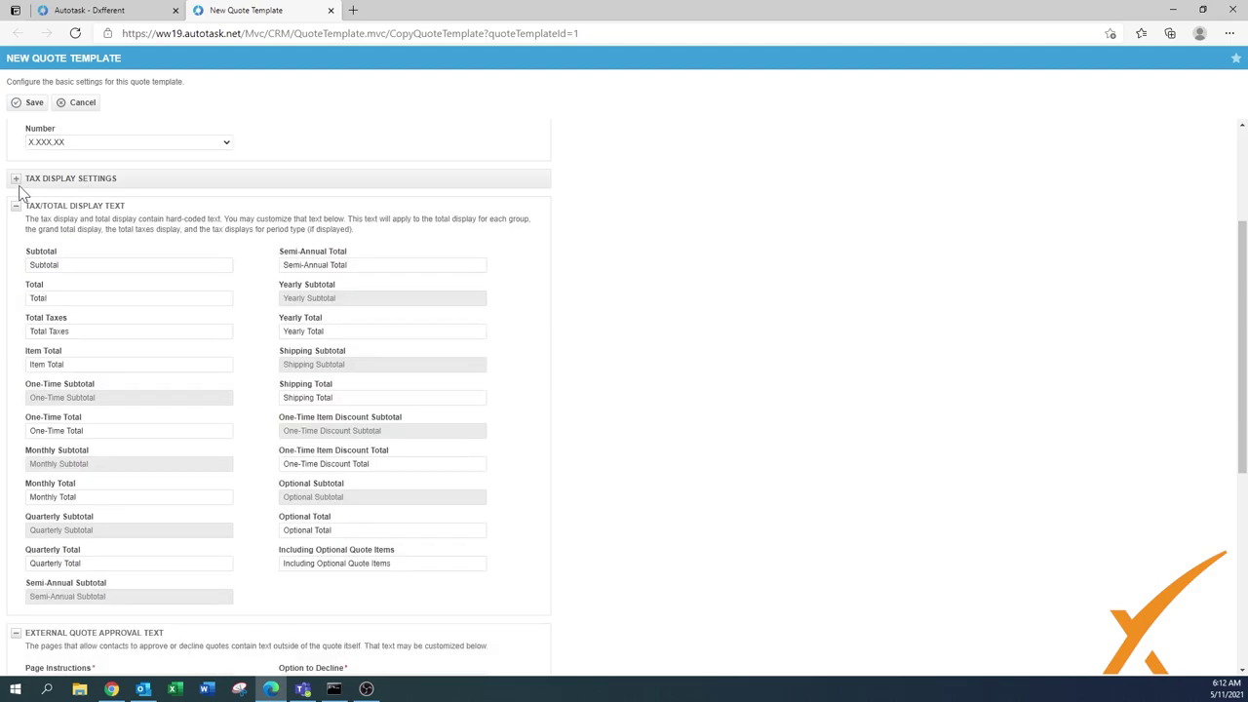
{"action": "left_click", "coordinate": [16, 208]}
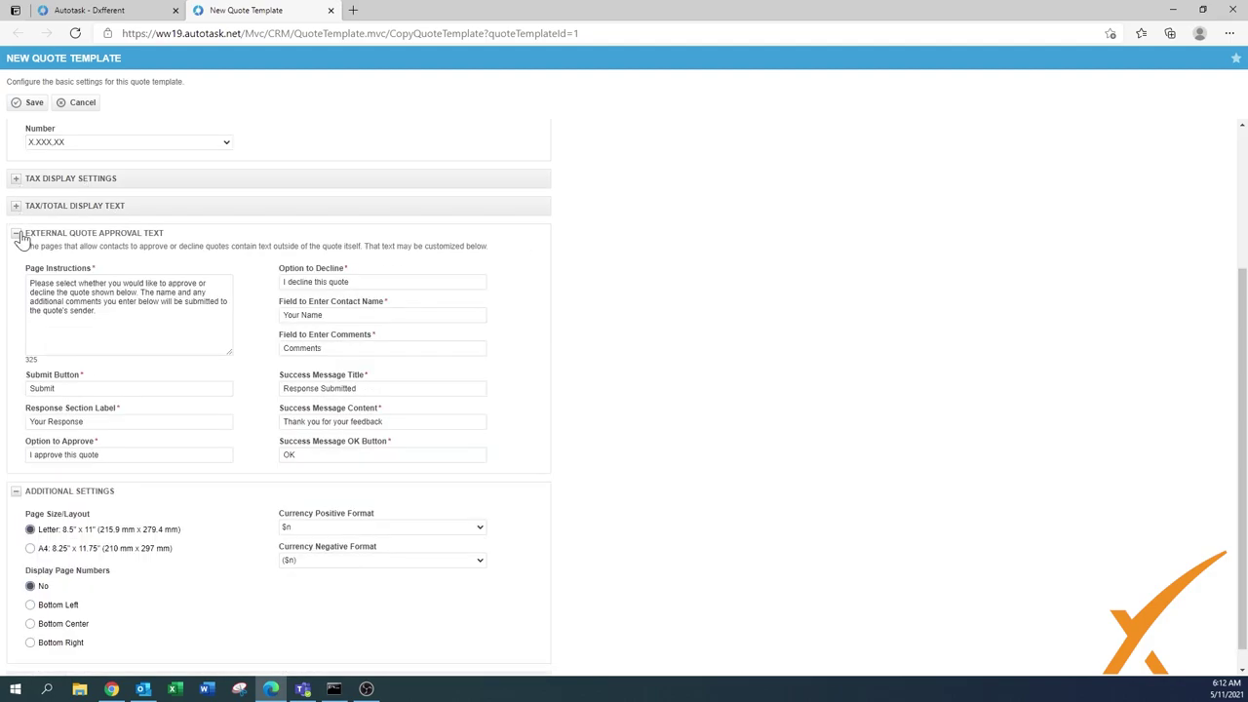
{"action": "left_click", "coordinate": [16, 235]}
{"action": "left_click", "coordinate": [16, 276]}
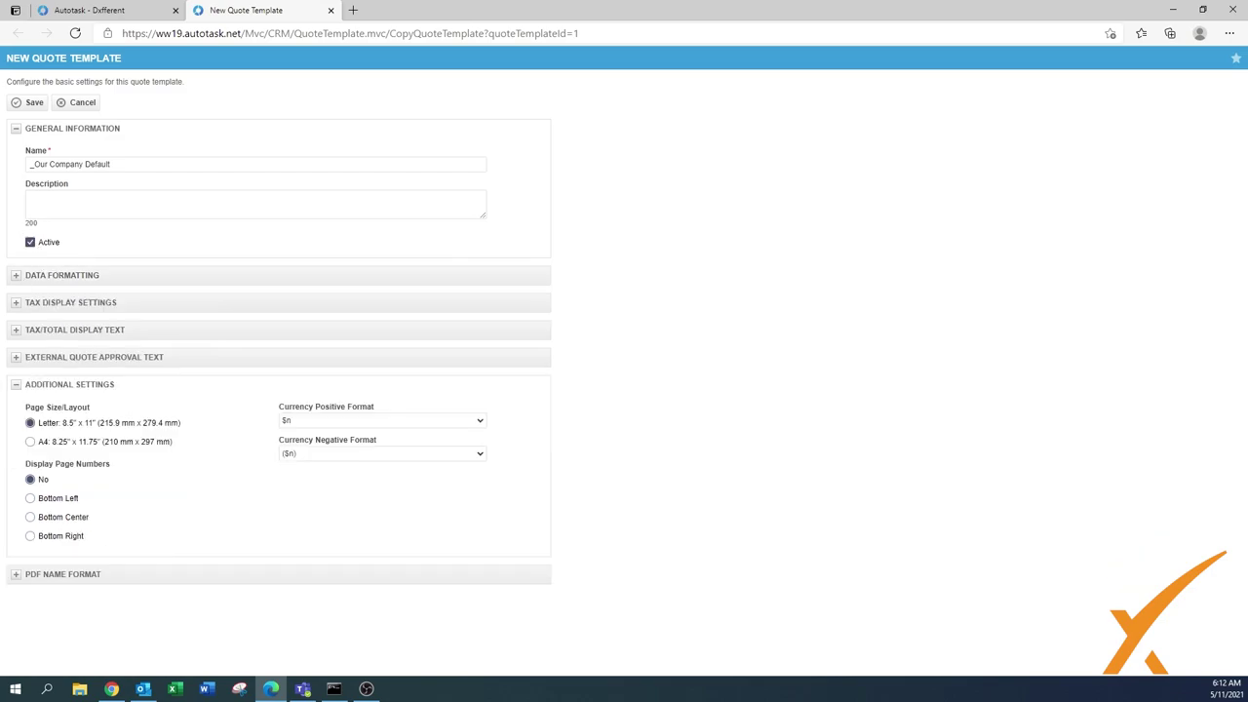
{"action": "left_click", "coordinate": [16, 131]}
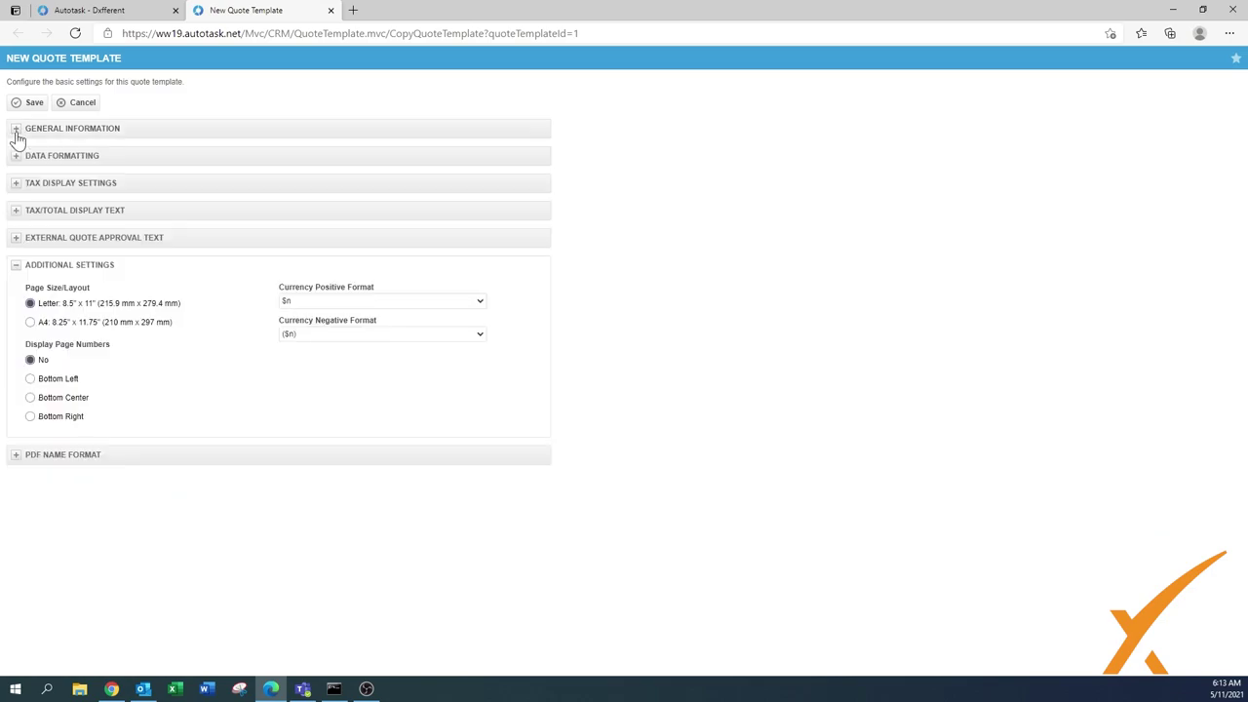
{"action": "left_click", "coordinate": [18, 266]}
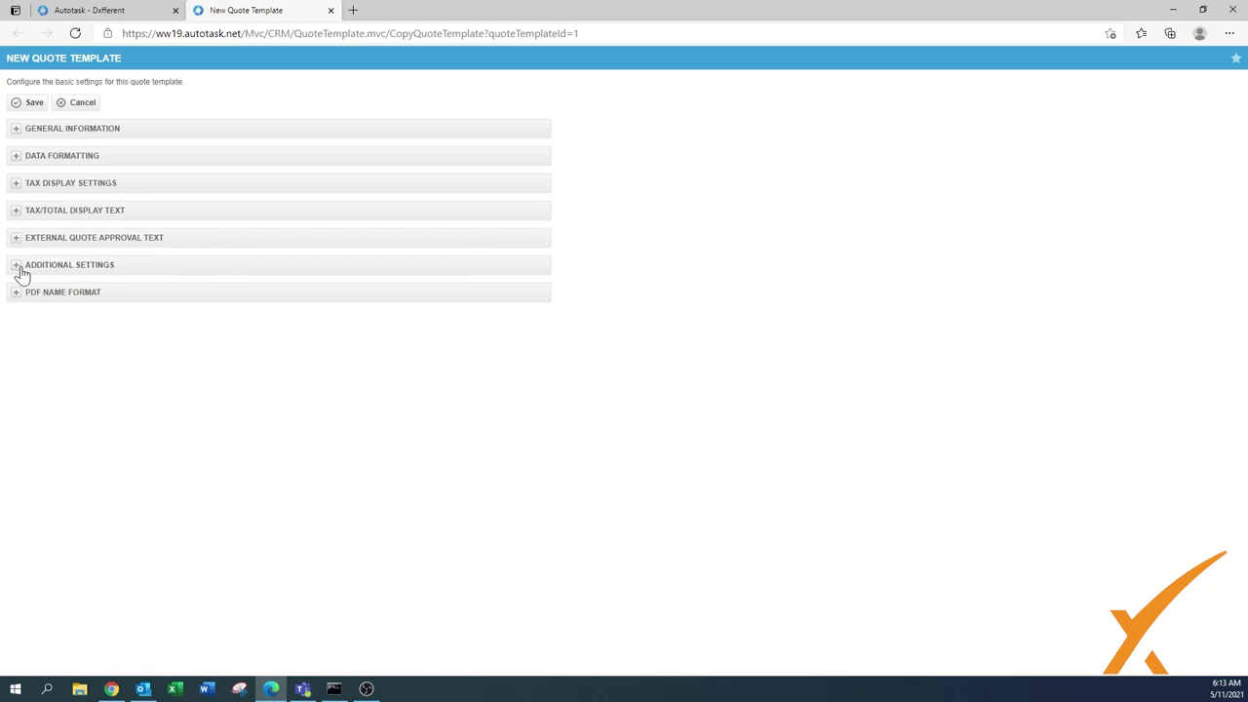
{"action": "left_click", "coordinate": [16, 185]}
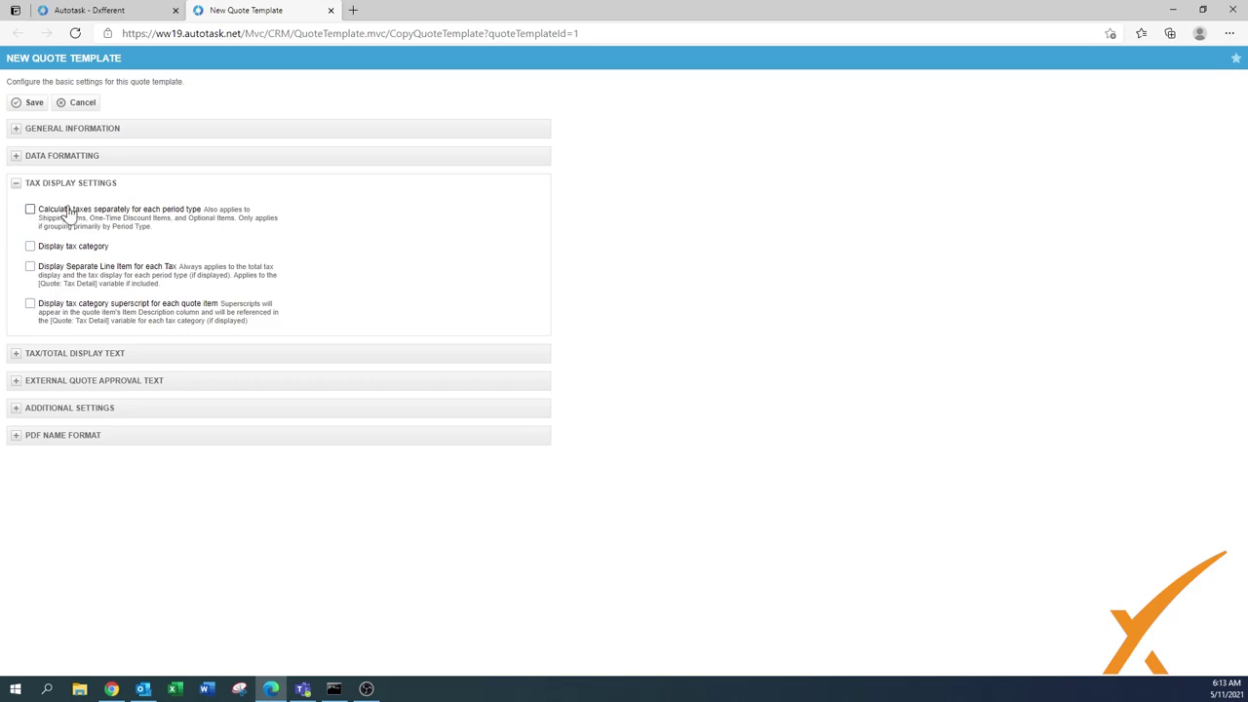
{"action": "left_click", "coordinate": [16, 184]}
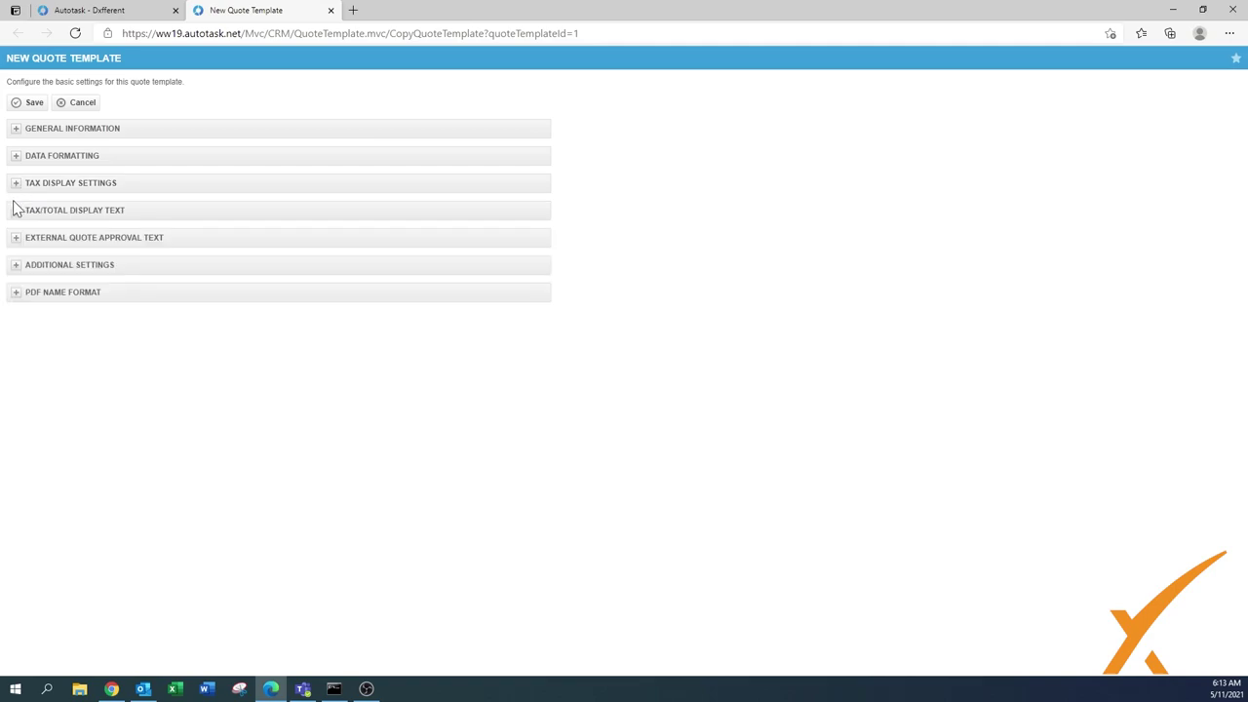
Relabel Subtotal as 'Line Total' and reword the Yearly Total display text.
{"action": "left_click", "coordinate": [16, 211]}
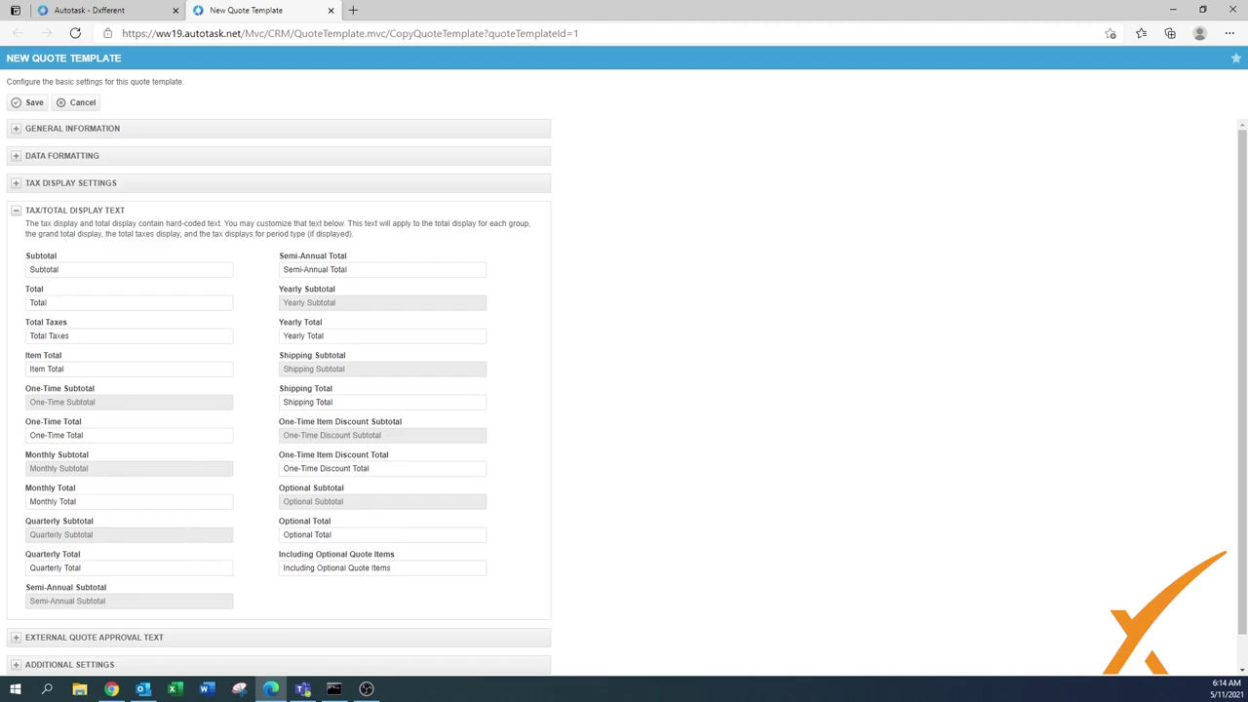
{"action": "key", "text": "Tab"}
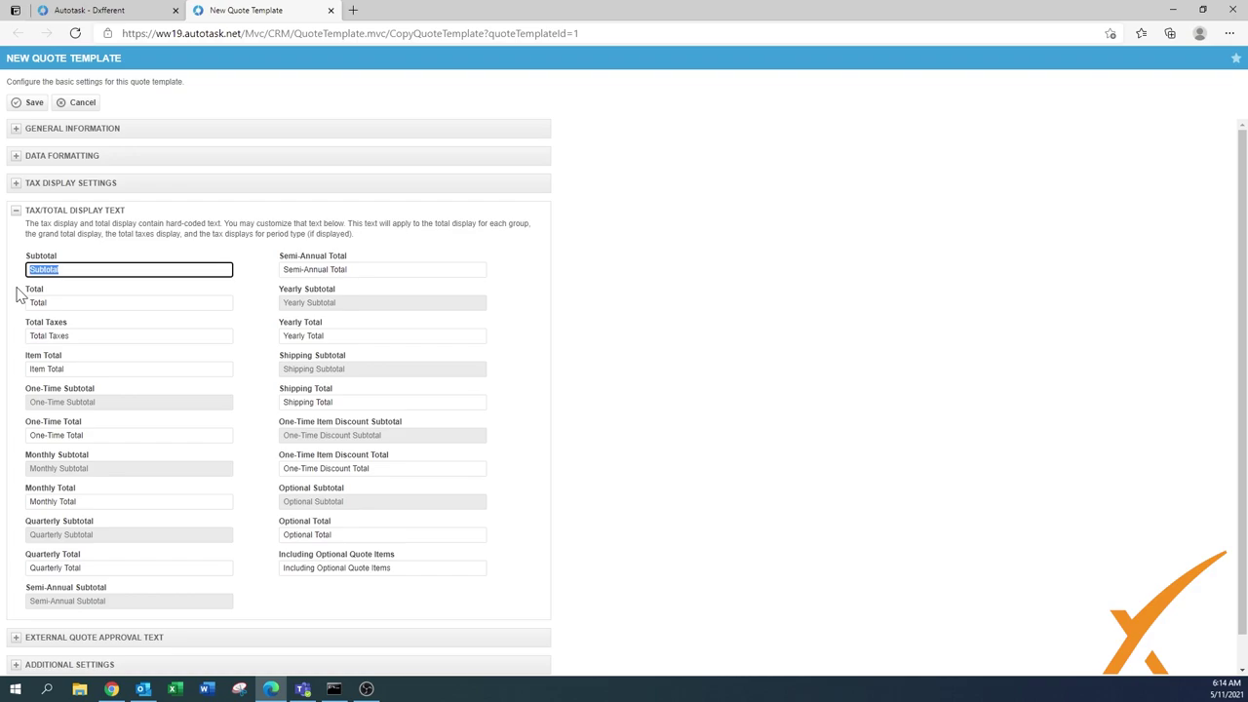
{"action": "type", "text": "Line Tot"}
{"action": "left_click", "coordinate": [312, 335]}
{"action": "key", "text": "ctrl+a"}
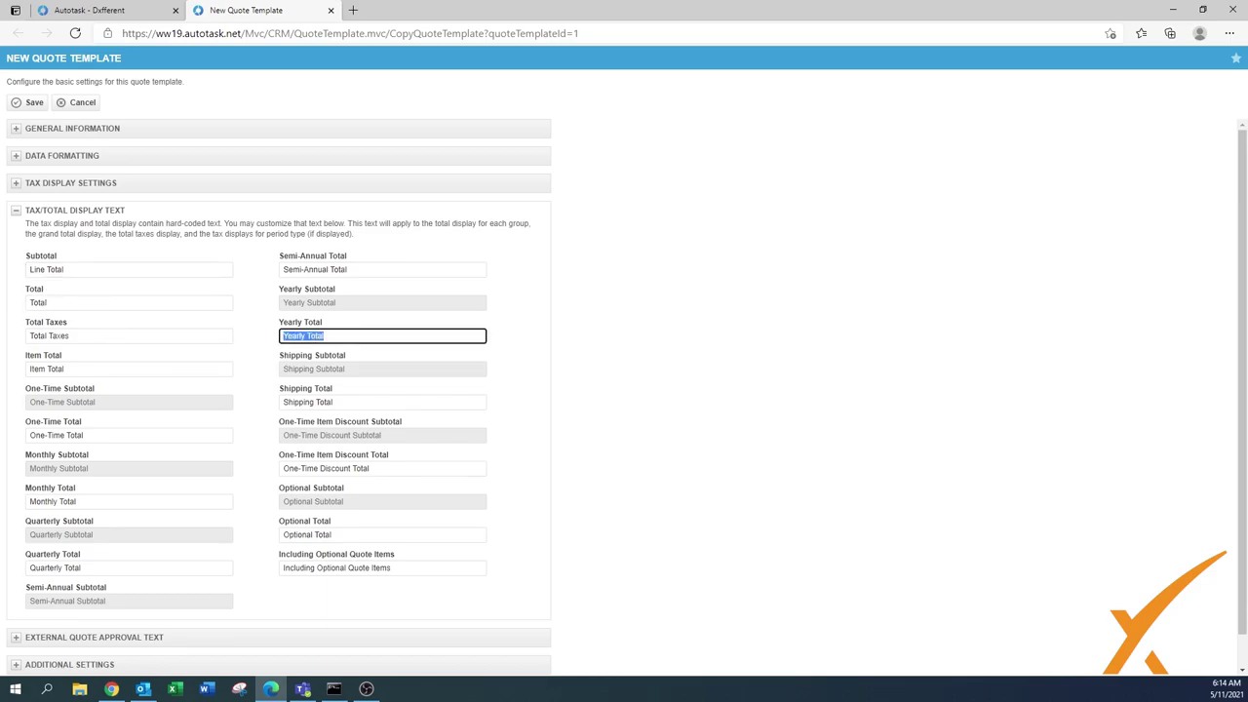
{"action": "type", "text": "Total to "}
{"action": "type", "text": " the year"}
{"action": "left_click", "coordinate": [16, 212]}
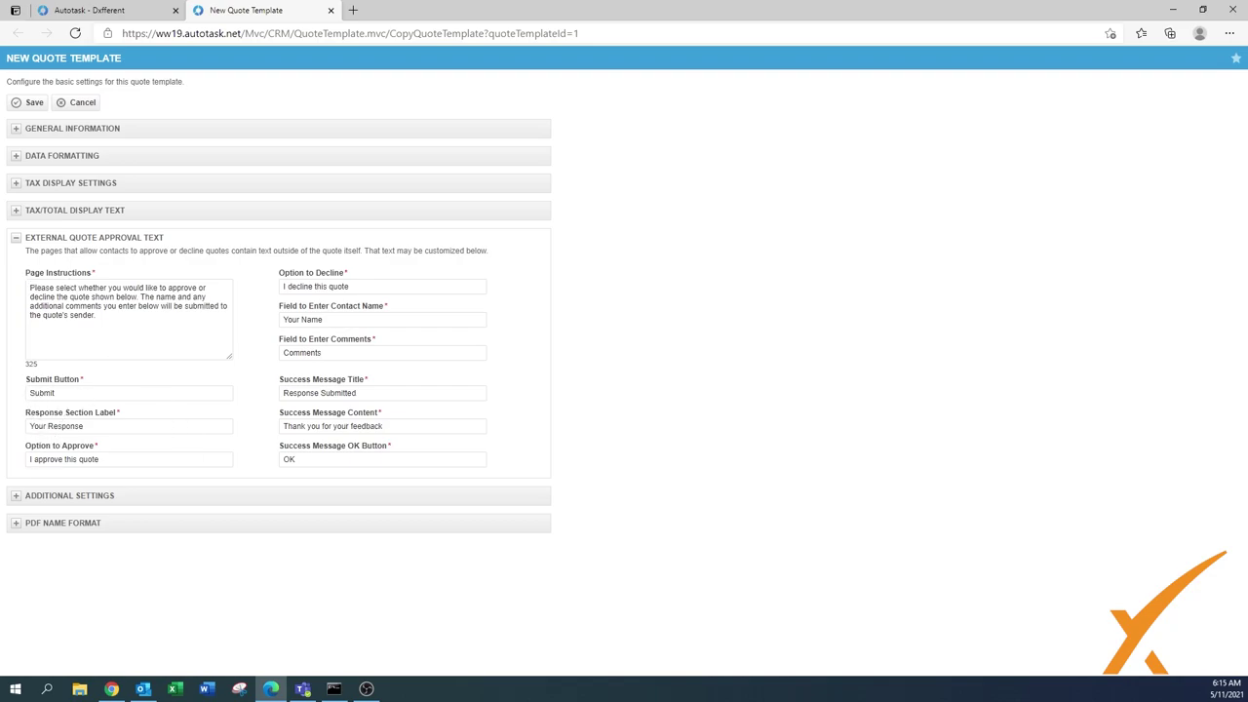
Append 'A copy of the approved quote will be sent to you after receipt.' to the page instructions.
{"action": "left_click", "coordinate": [95, 315]}
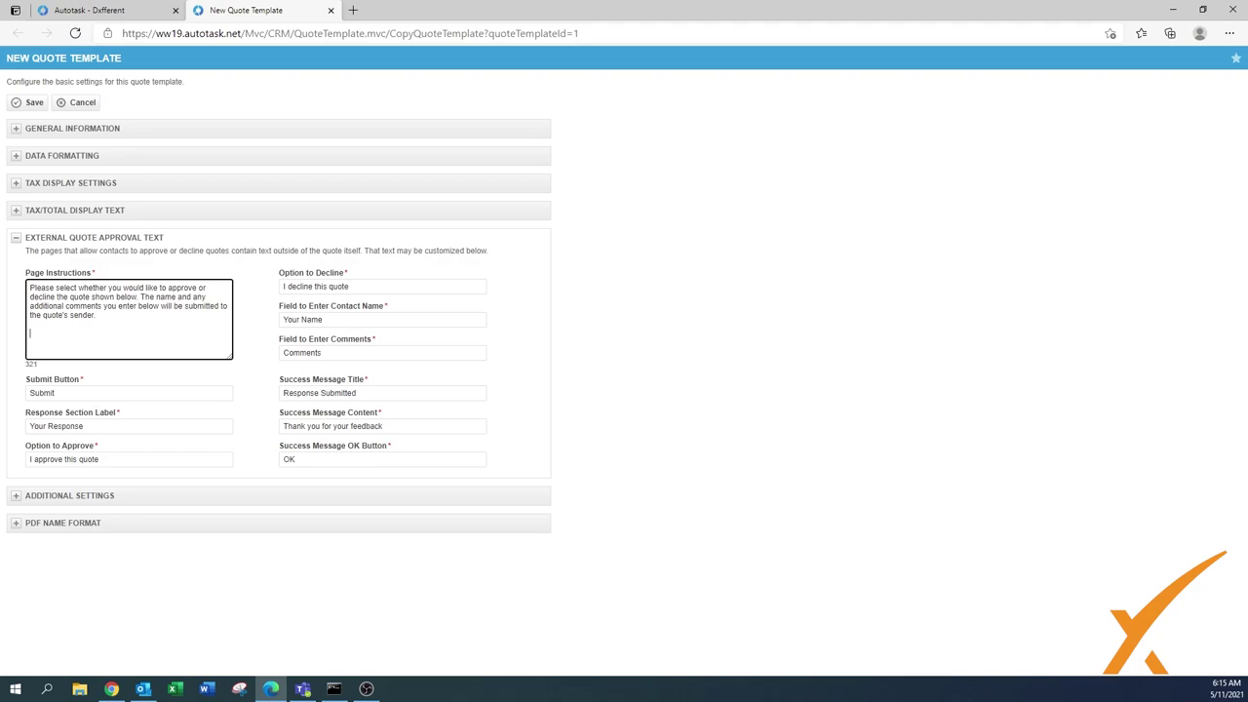
{"action": "type", "text": "A copy of the approved quote will be sent to y"}
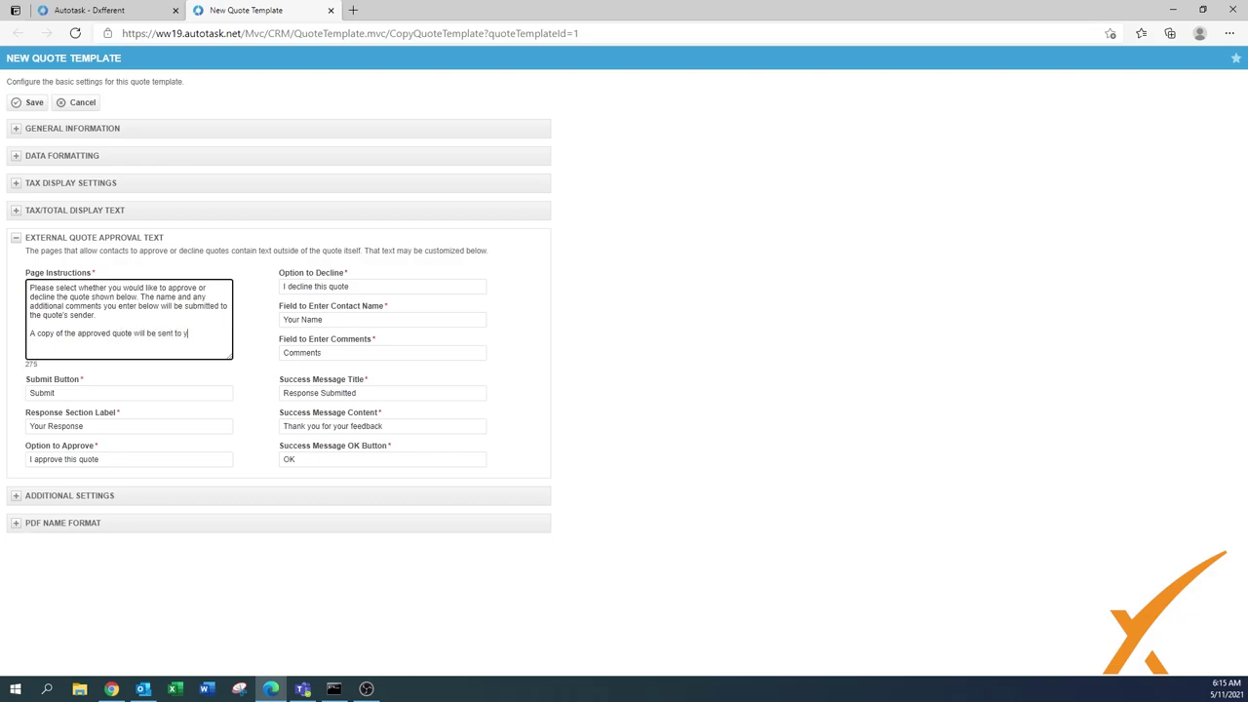
{"action": "type", "text": "ter receipt."}
{"action": "left_click", "coordinate": [403, 429]}
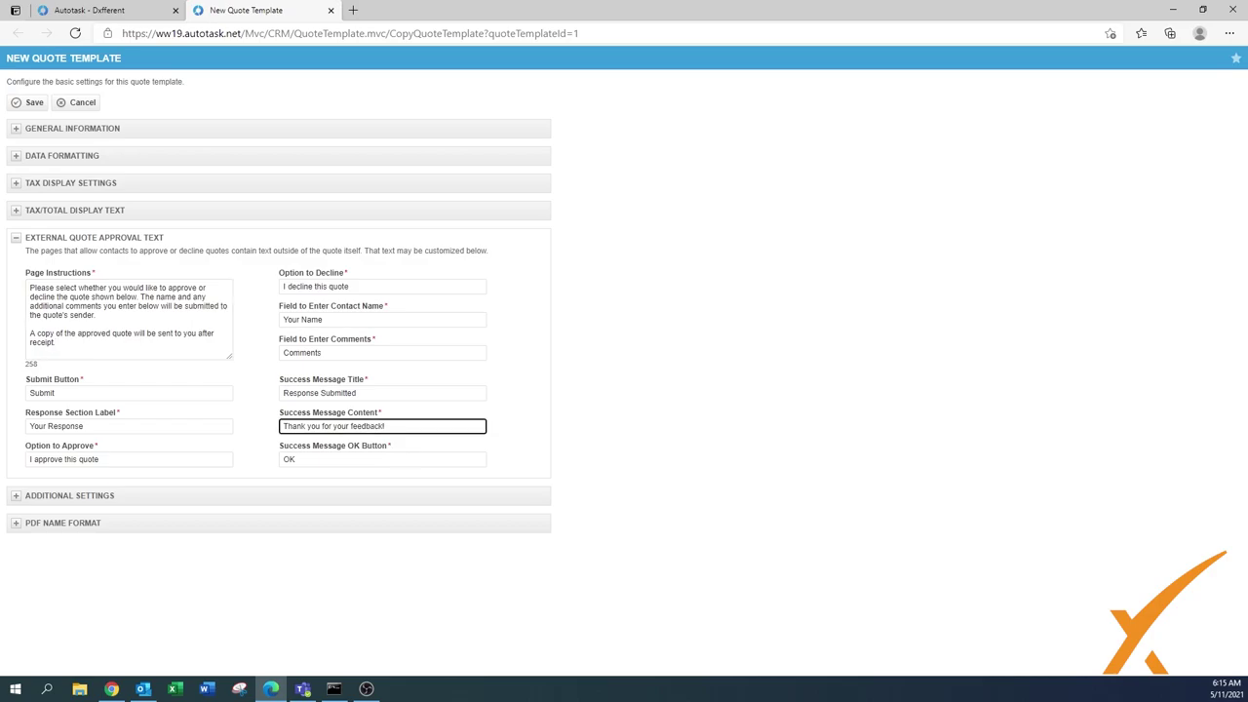
{"action": "left_click", "coordinate": [17, 242]}
Show page numbers at Bottom Right and keep ($n) as the negative currency format.
{"action": "left_click", "coordinate": [17, 267]}
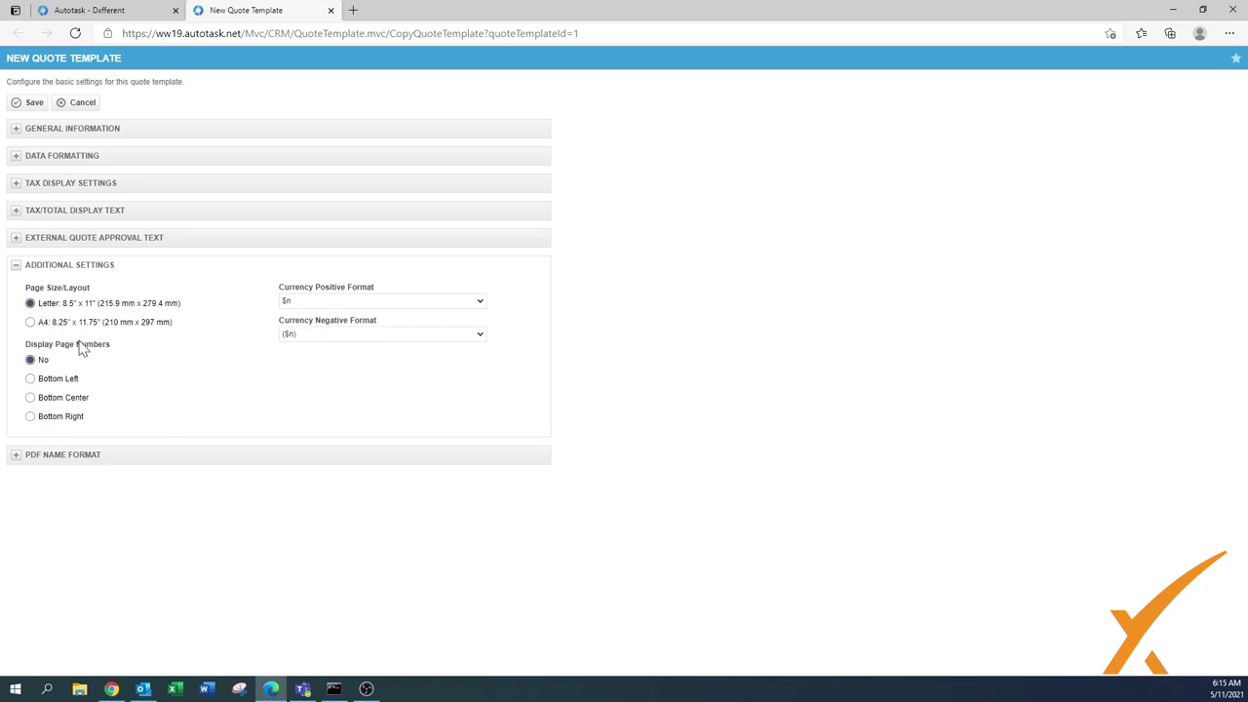
{"action": "left_click", "coordinate": [30, 417]}
{"action": "left_click", "coordinate": [479, 307]}
{"action": "left_click", "coordinate": [506, 307]}
{"action": "left_click", "coordinate": [480, 334]}
{"action": "left_click", "coordinate": [509, 330]}
{"action": "left_click", "coordinate": [16, 264]}
{"action": "left_click", "coordinate": [17, 298]}
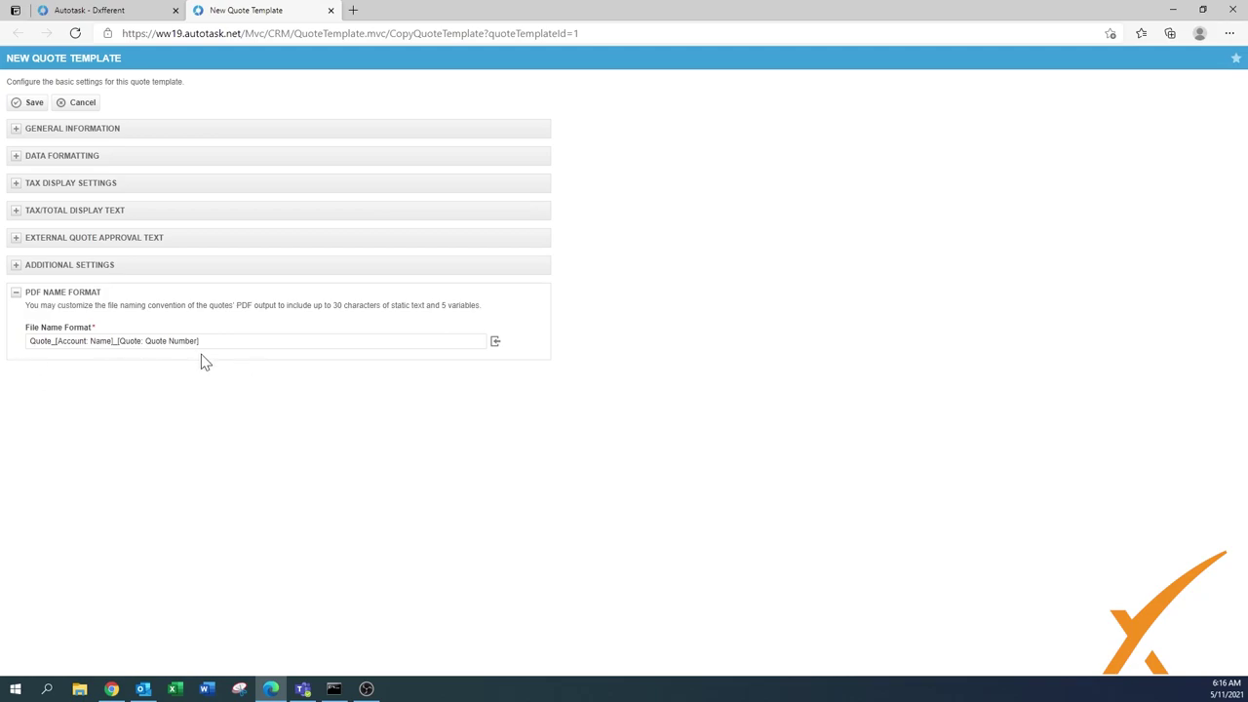
Browse the PDF file-name variables, then close them, keeping the default file name format.
{"action": "left_click", "coordinate": [495, 345]}
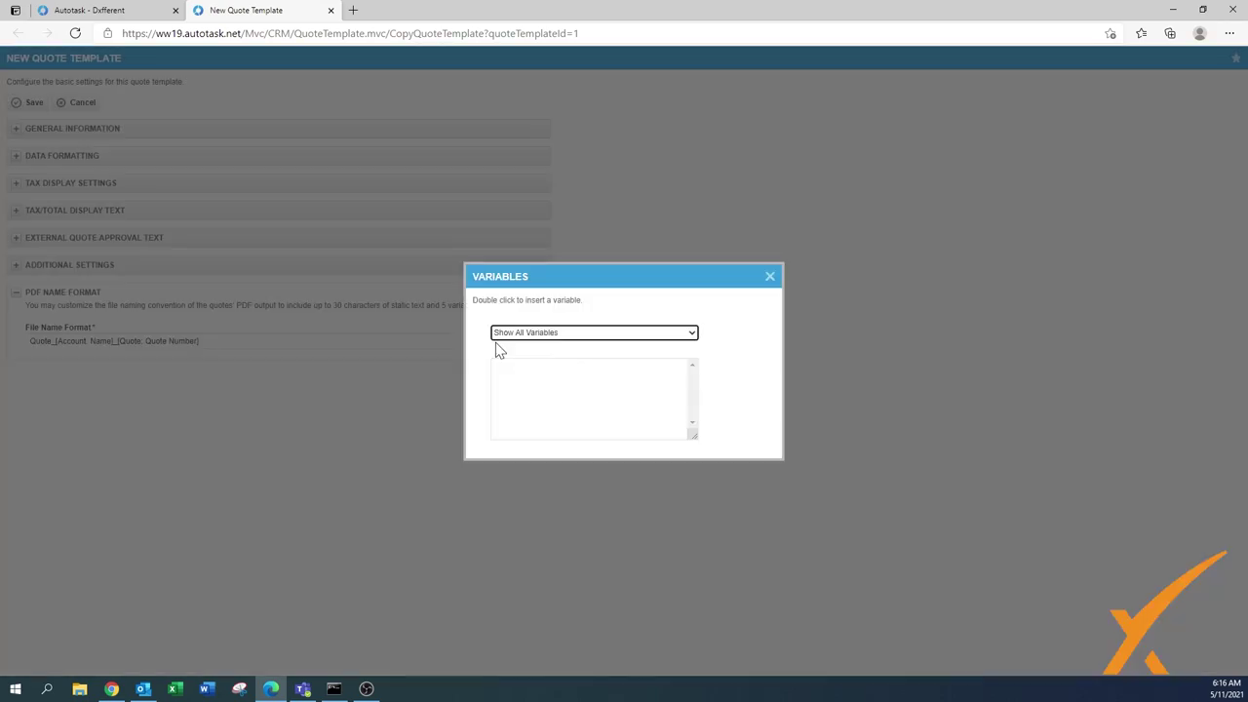
{"action": "left_click_drag", "start_coordinate": [698, 385], "coordinate": [696, 431]}
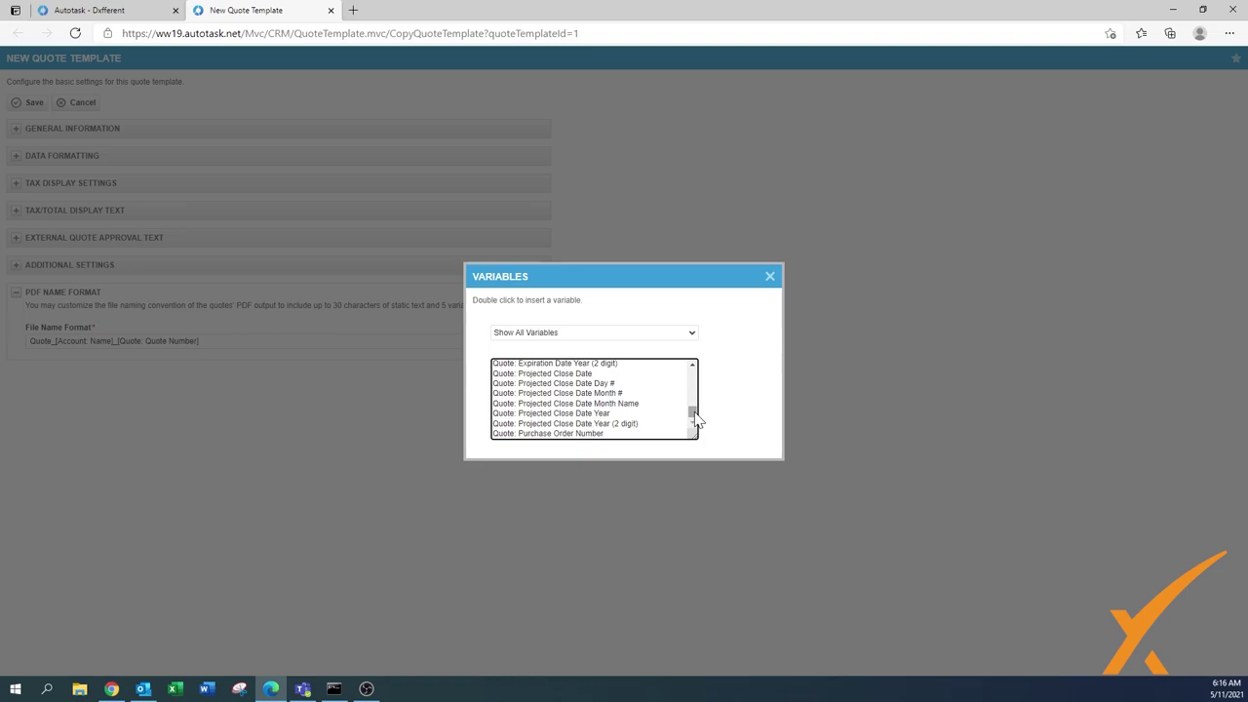
{"action": "left_click_drag", "start_coordinate": [696, 419], "coordinate": [696, 400]}
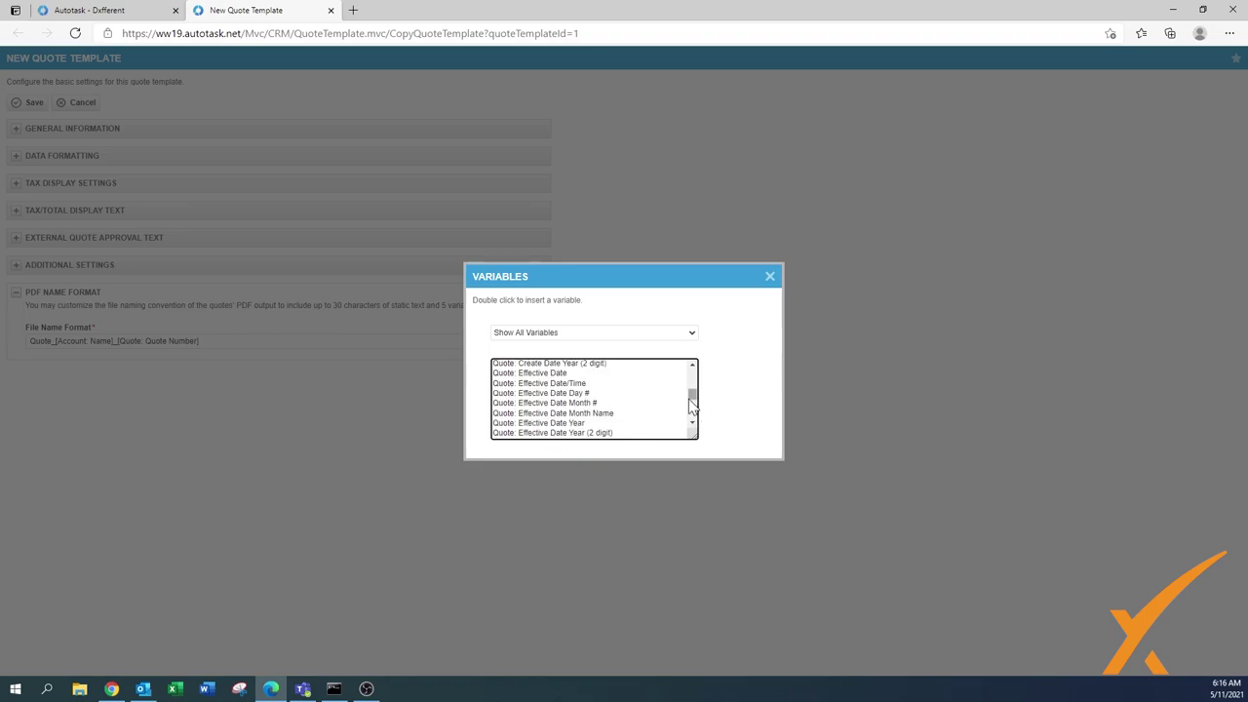
{"action": "left_click_drag", "start_coordinate": [694, 404], "coordinate": [702, 382]}
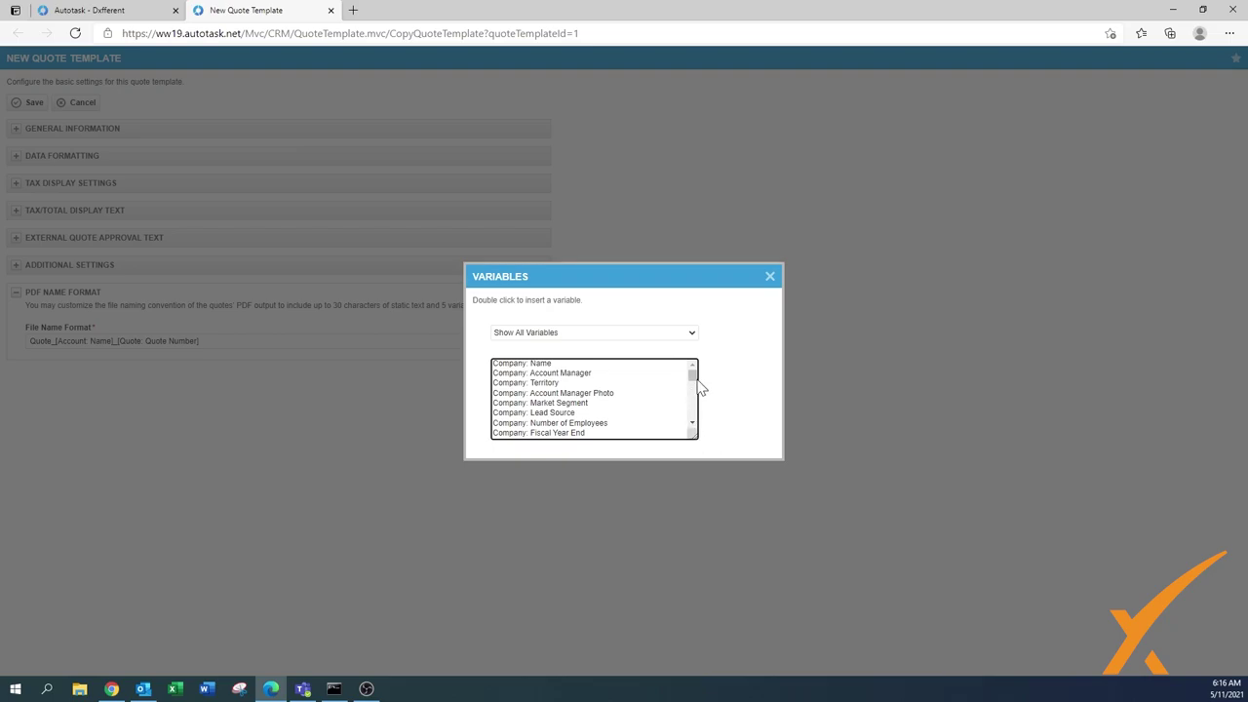
{"action": "left_click", "coordinate": [771, 278]}
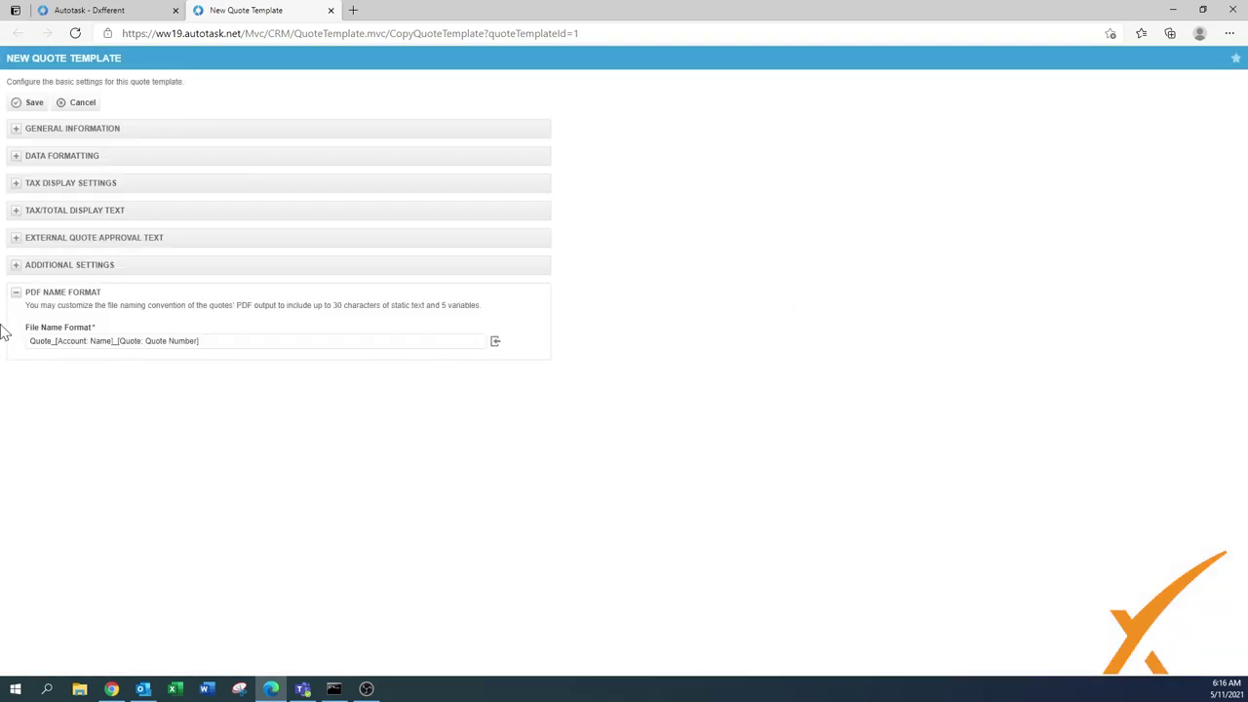
{"action": "left_click", "coordinate": [15, 294]}
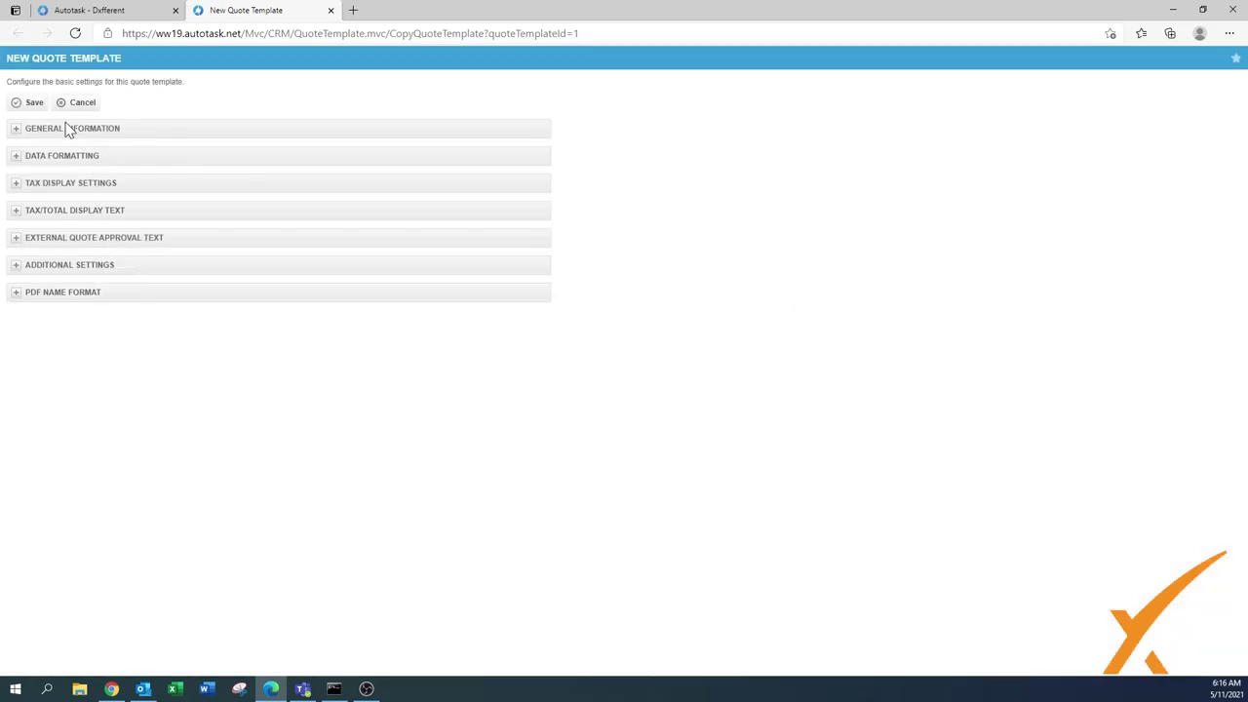
Save the template and look over the _Our Company Default layout down to the footer.
{"action": "left_click", "coordinate": [25, 104]}
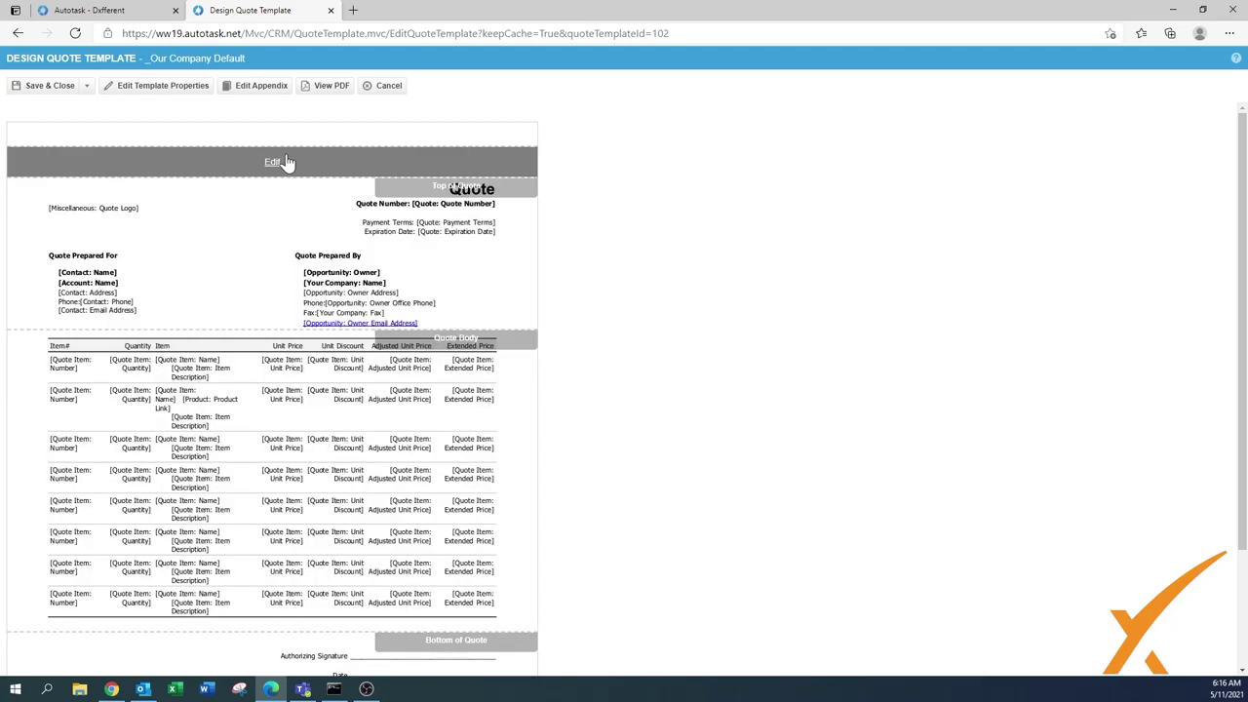
{"action": "mouse_move", "coordinate": [265, 232]}
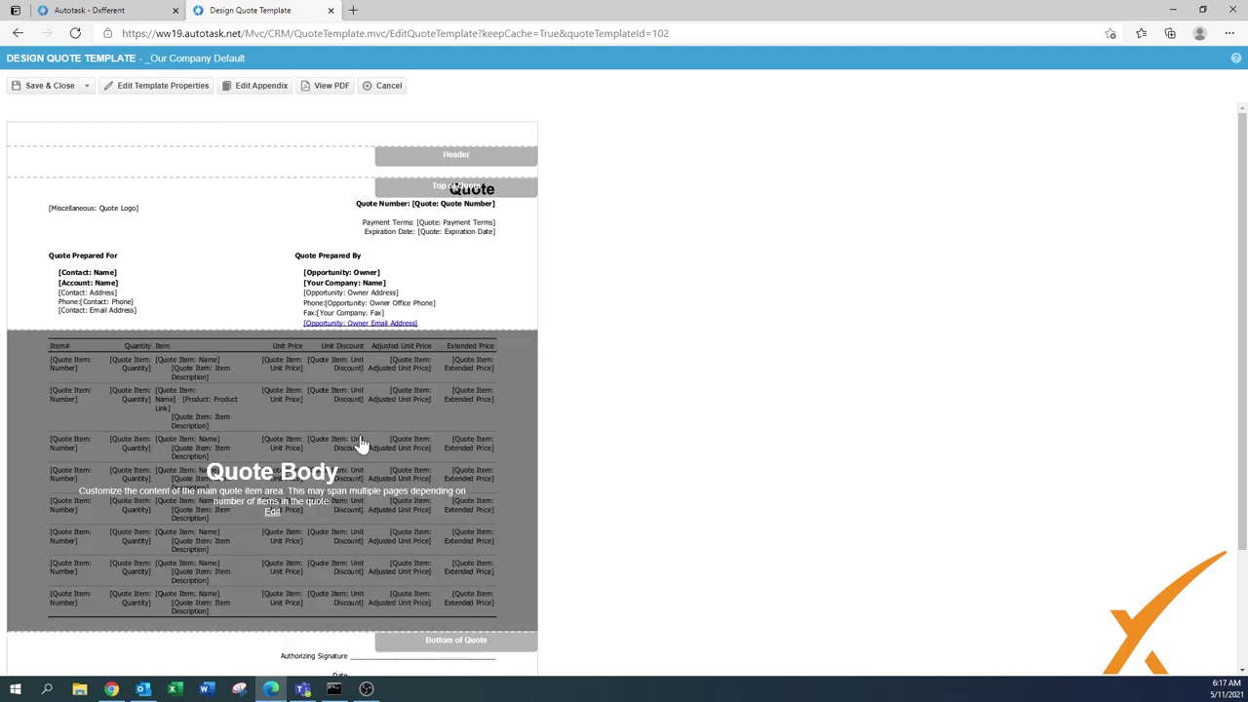
{"action": "left_click_drag", "start_coordinate": [1241, 362], "coordinate": [1231, 537]}
{"action": "mouse_move", "coordinate": [385, 538]}
{"action": "mouse_move", "coordinate": [344, 629]}
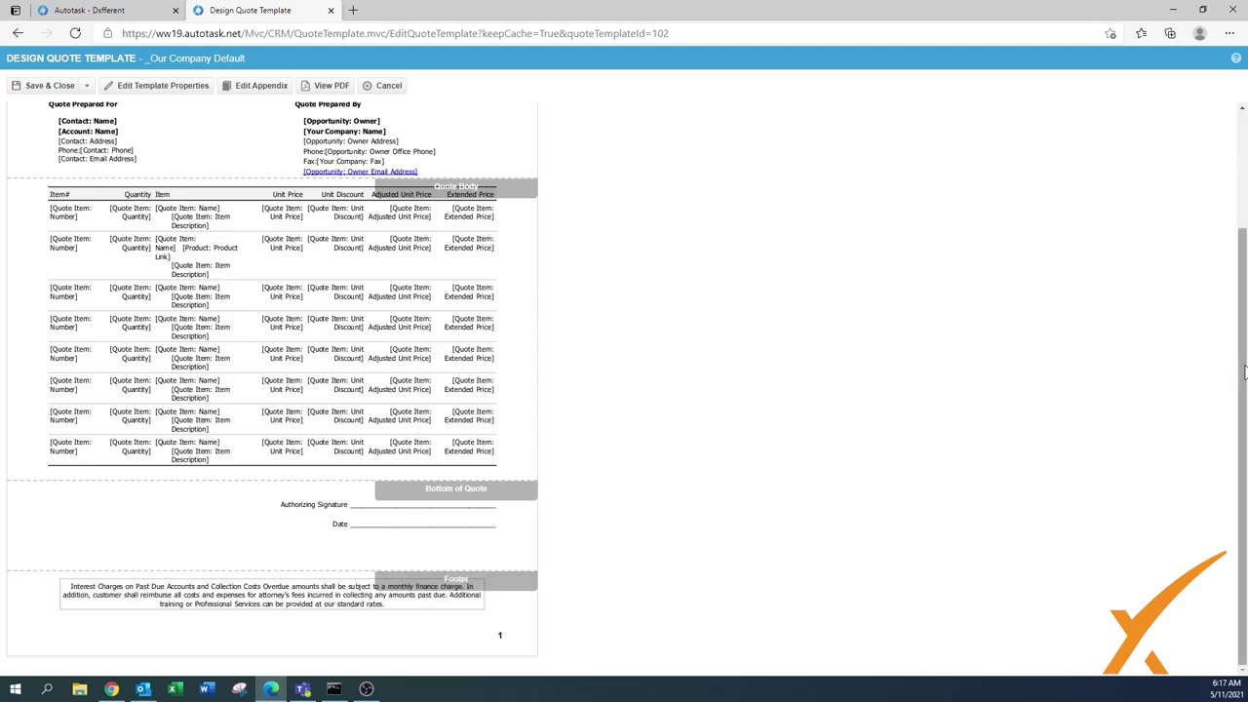
{"action": "left_click_drag", "start_coordinate": [1239, 381], "coordinate": [1240, 136]}
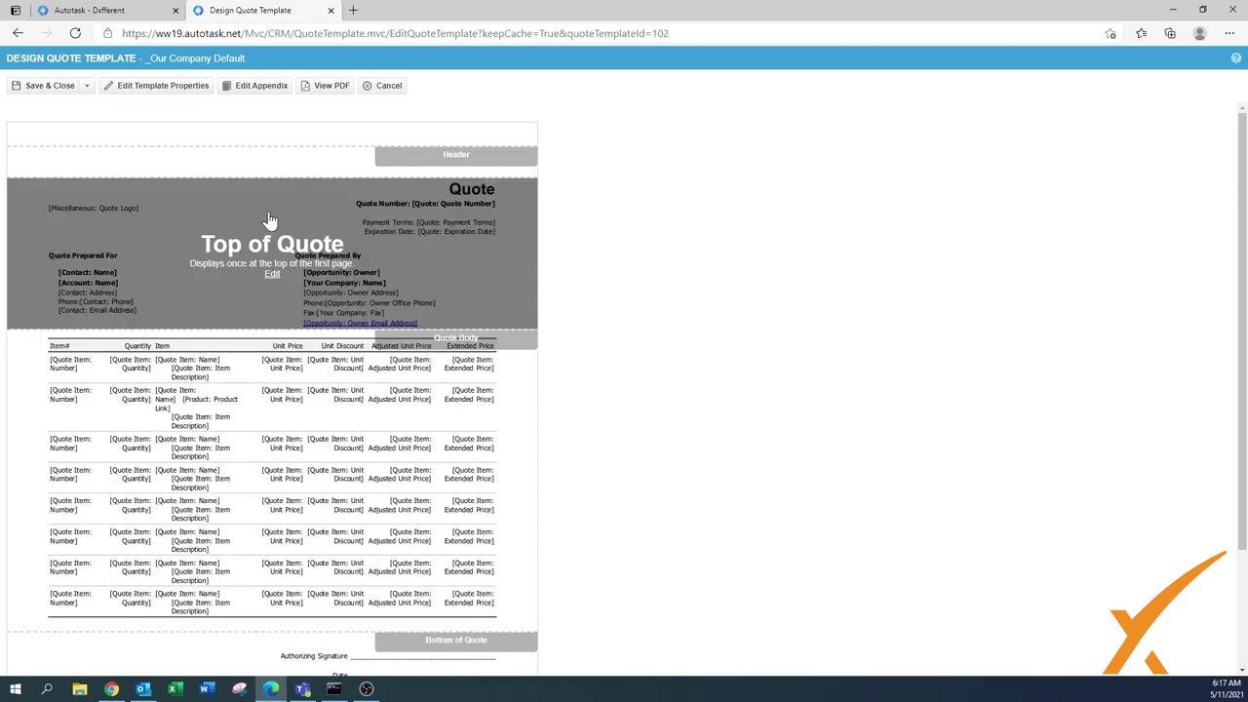
Enter 'We love your business' in the template header and check its HTML source.
{"action": "left_click", "coordinate": [272, 166]}
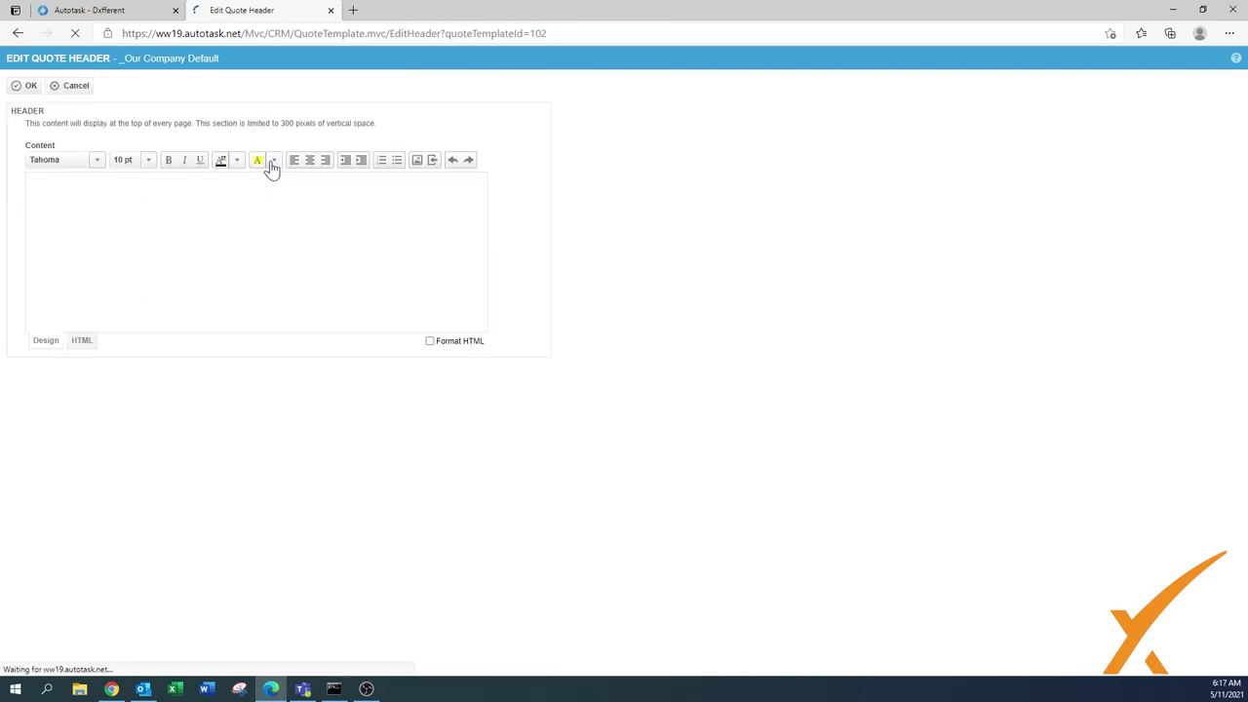
{"action": "left_click", "coordinate": [102, 199]}
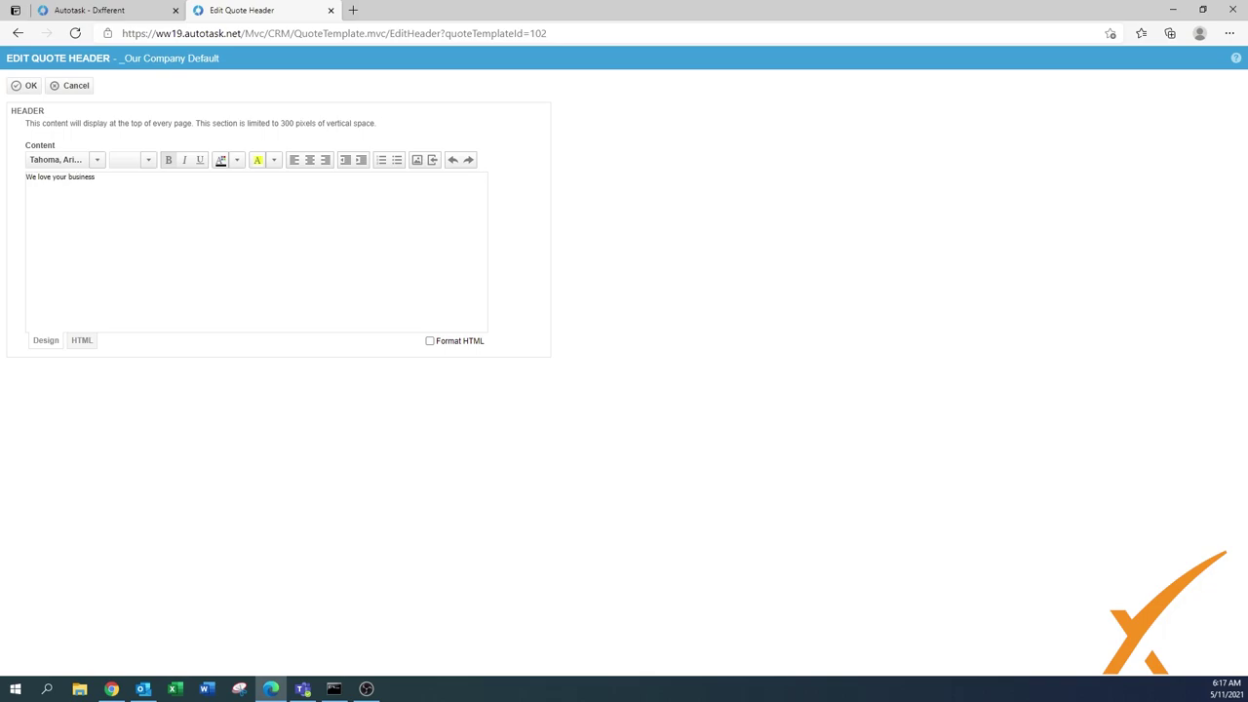
{"action": "left_click", "coordinate": [84, 345]}
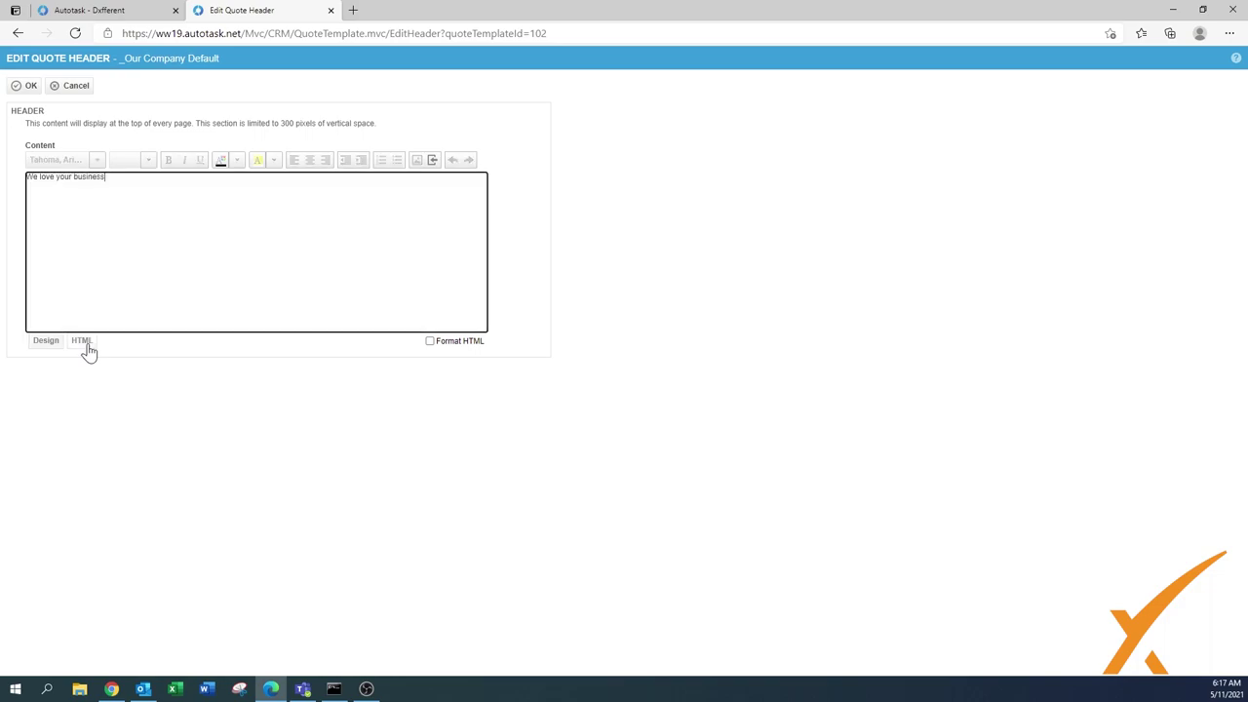
{"action": "left_click", "coordinate": [71, 176]}
{"action": "left_click", "coordinate": [45, 344]}
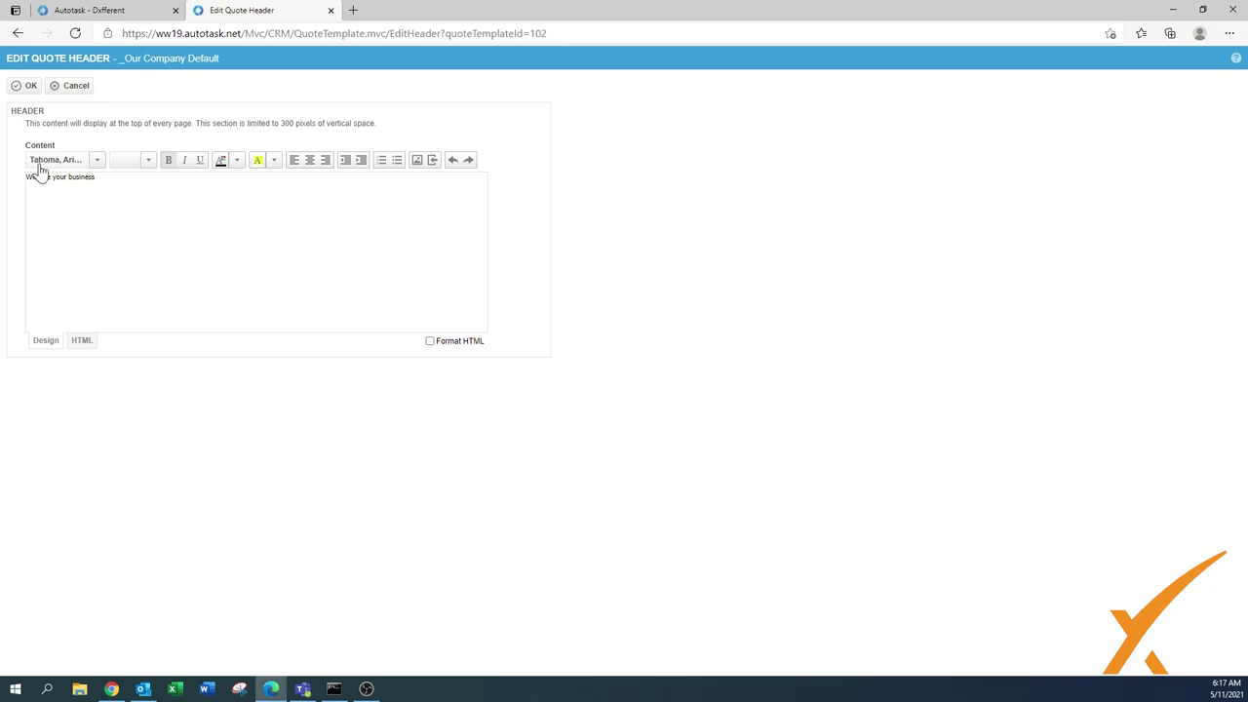
Make the whole header text 12 pt and save the header.
{"action": "left_click", "coordinate": [96, 160]}
{"action": "left_click", "coordinate": [148, 161]}
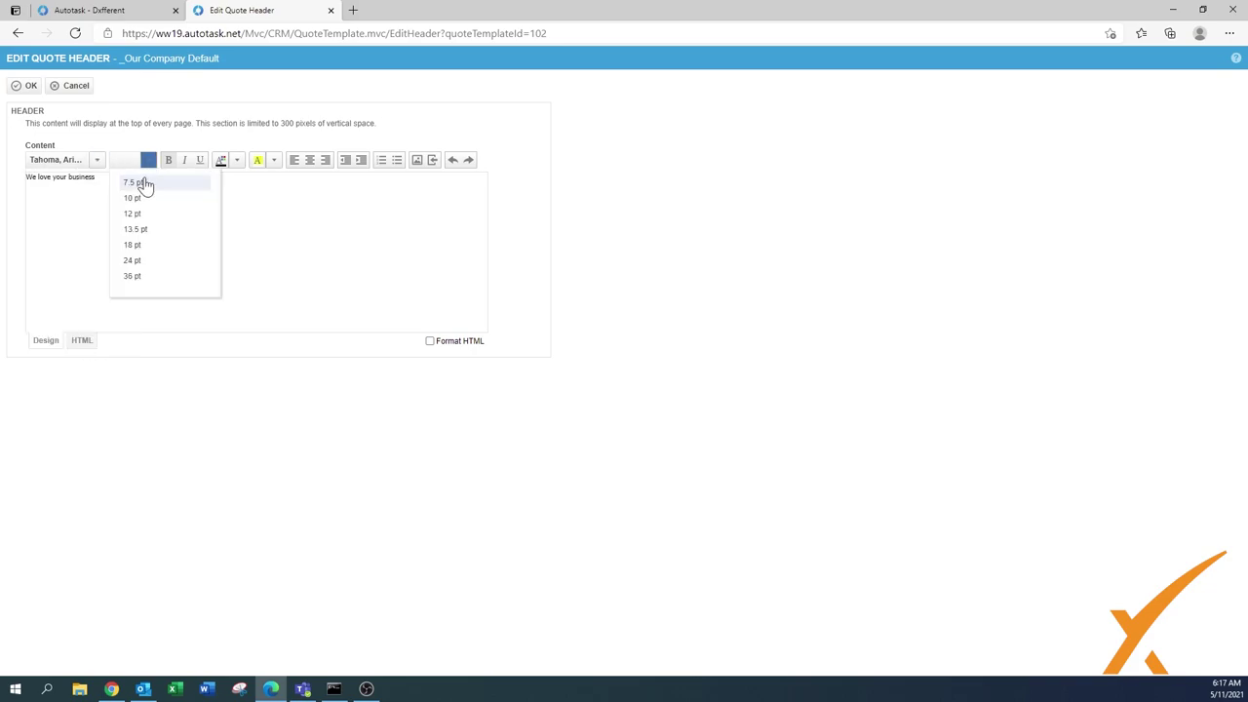
{"action": "left_click", "coordinate": [141, 184]}
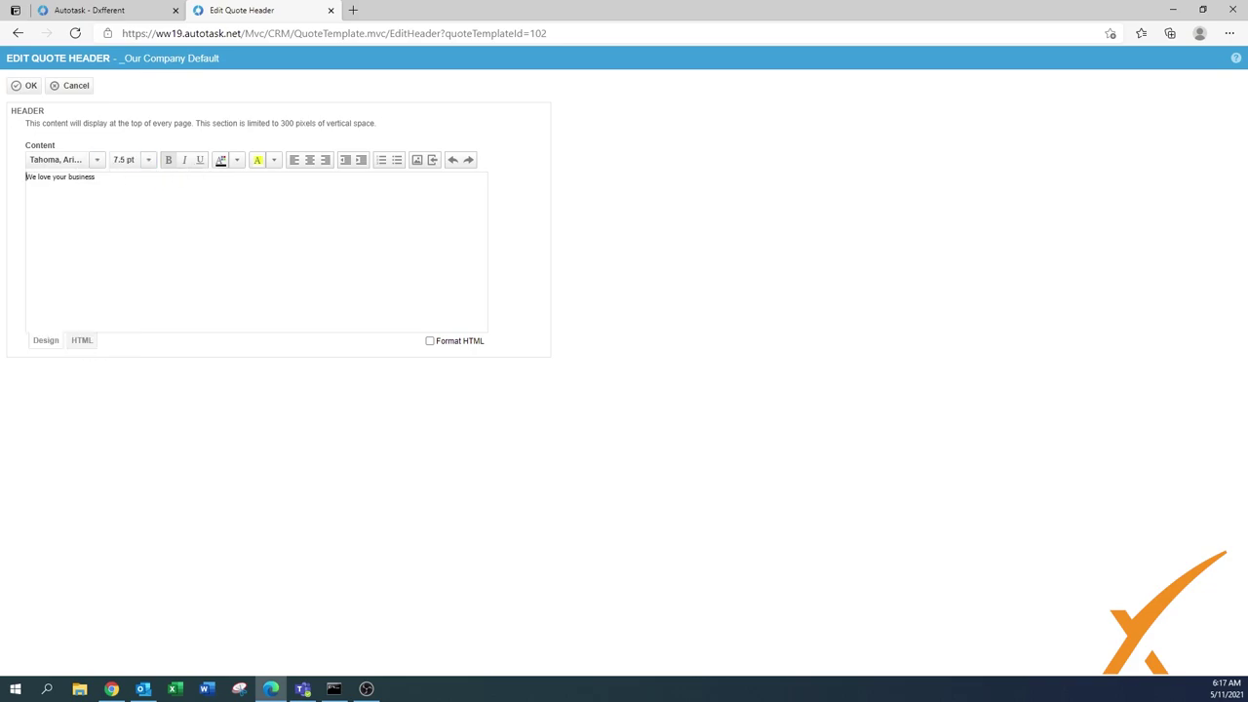
{"action": "key", "text": "ctrl+a"}
{"action": "left_click", "coordinate": [147, 160]}
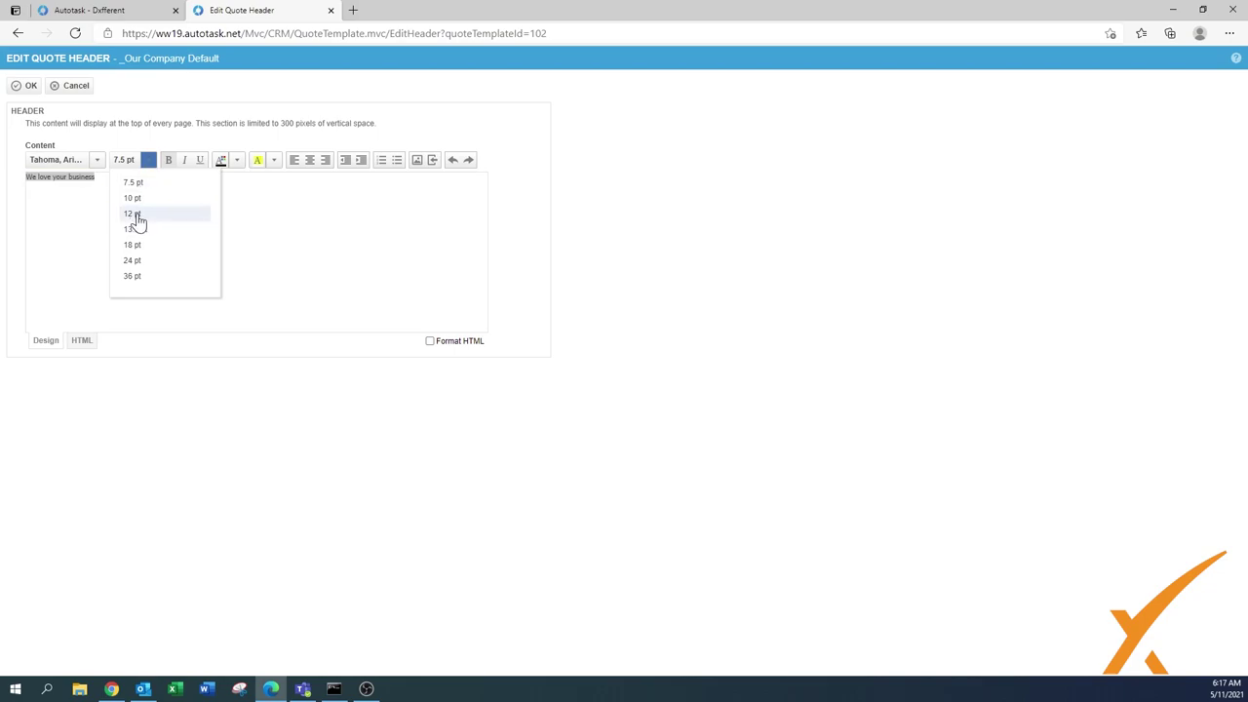
{"action": "left_click", "coordinate": [134, 213]}
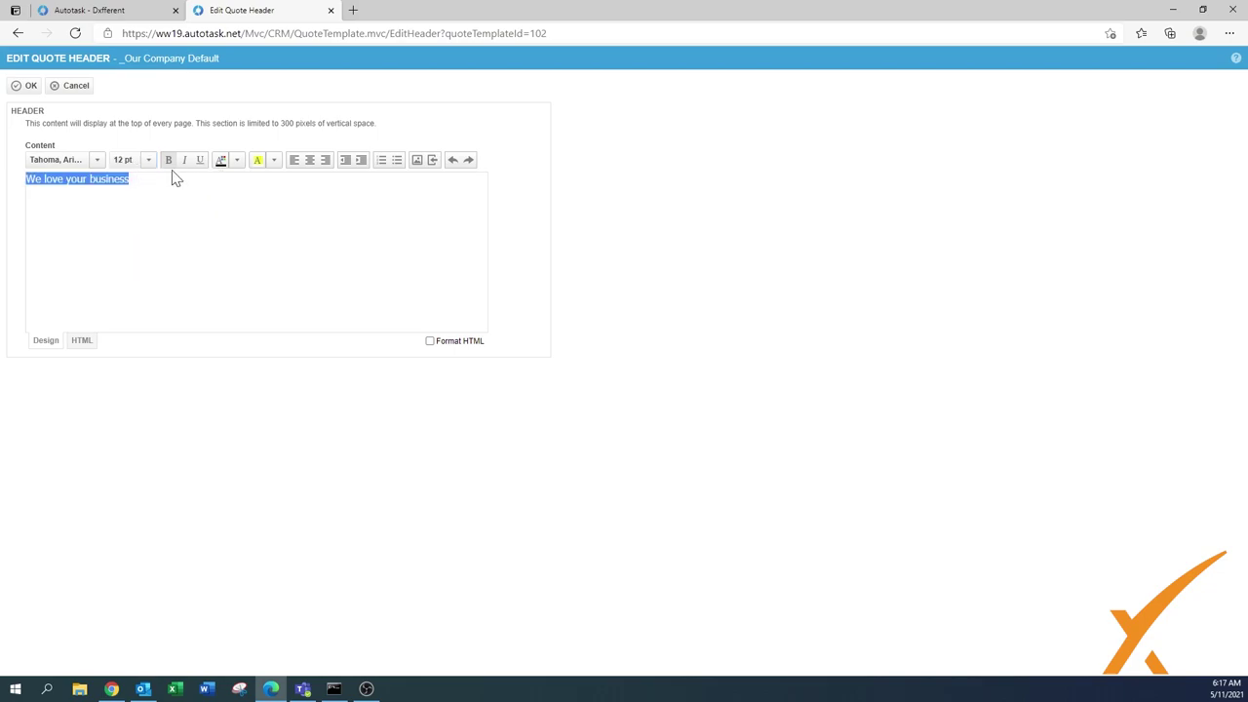
{"action": "left_click", "coordinate": [236, 160]}
{"action": "left_click", "coordinate": [273, 162]}
{"action": "left_click", "coordinate": [27, 87]}
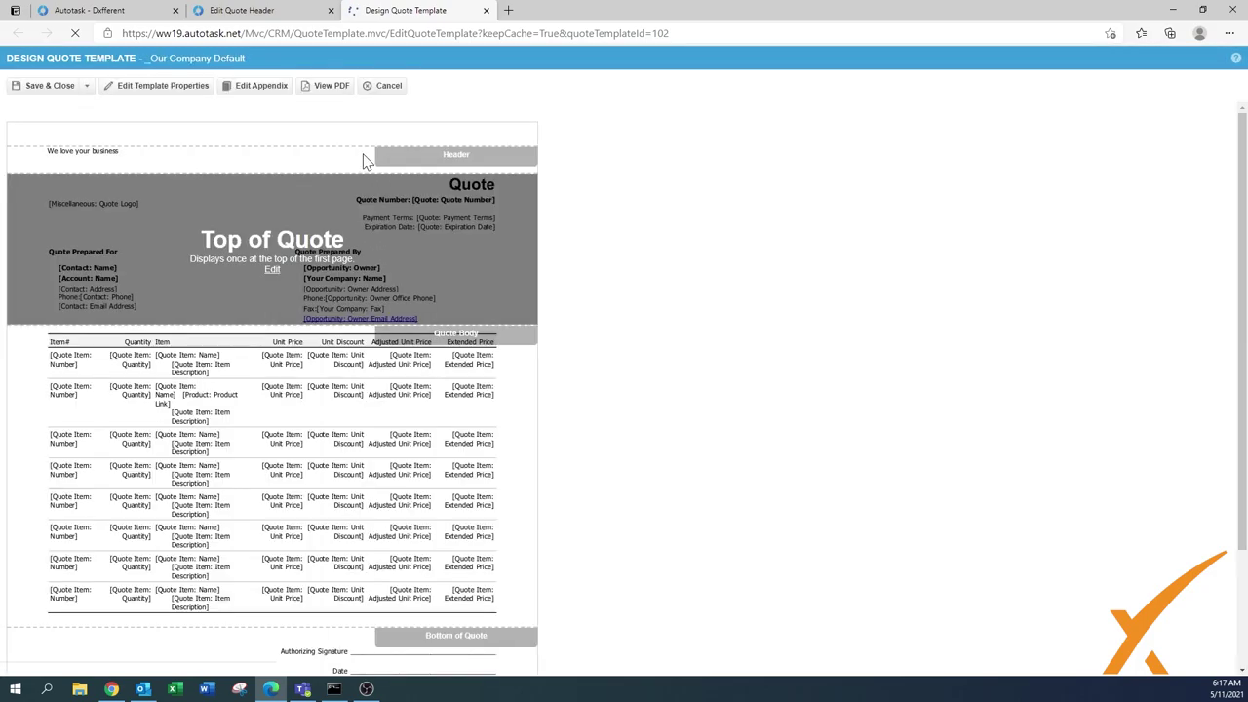
Insert a space after 'Phone:' in the Top of Quote contact details and save the section.
{"action": "mouse_move", "coordinate": [253, 299]}
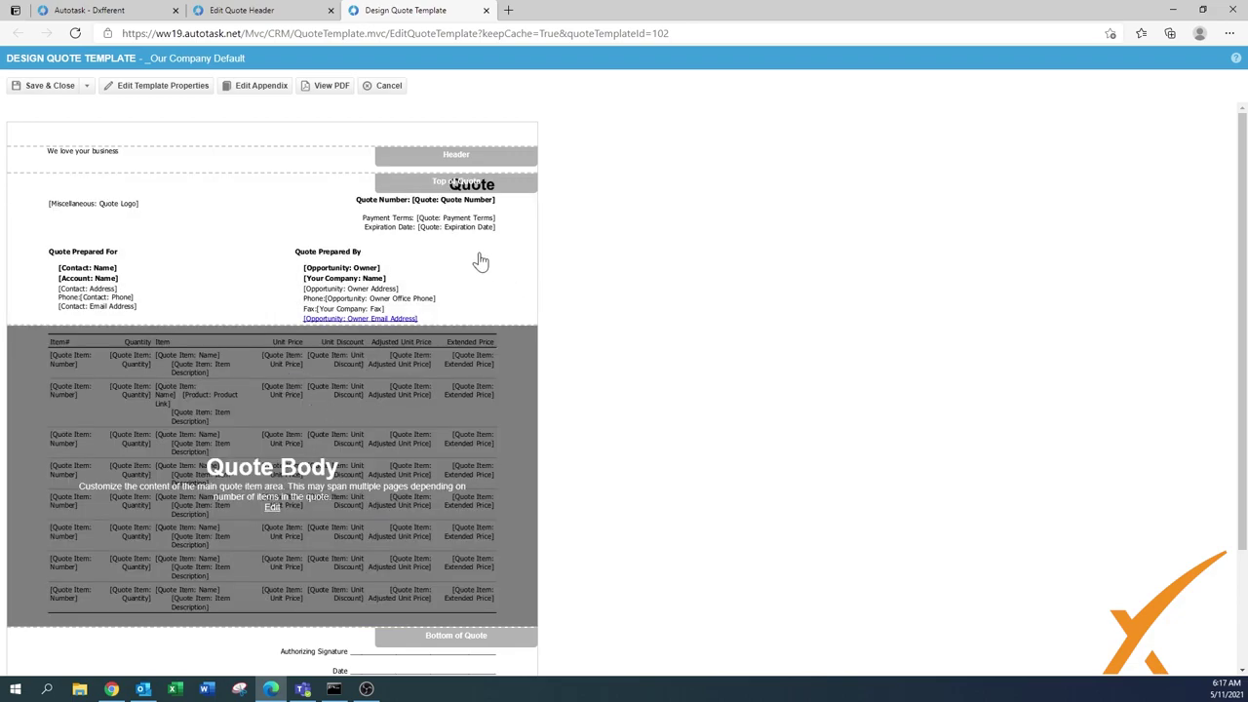
{"action": "mouse_move", "coordinate": [435, 206]}
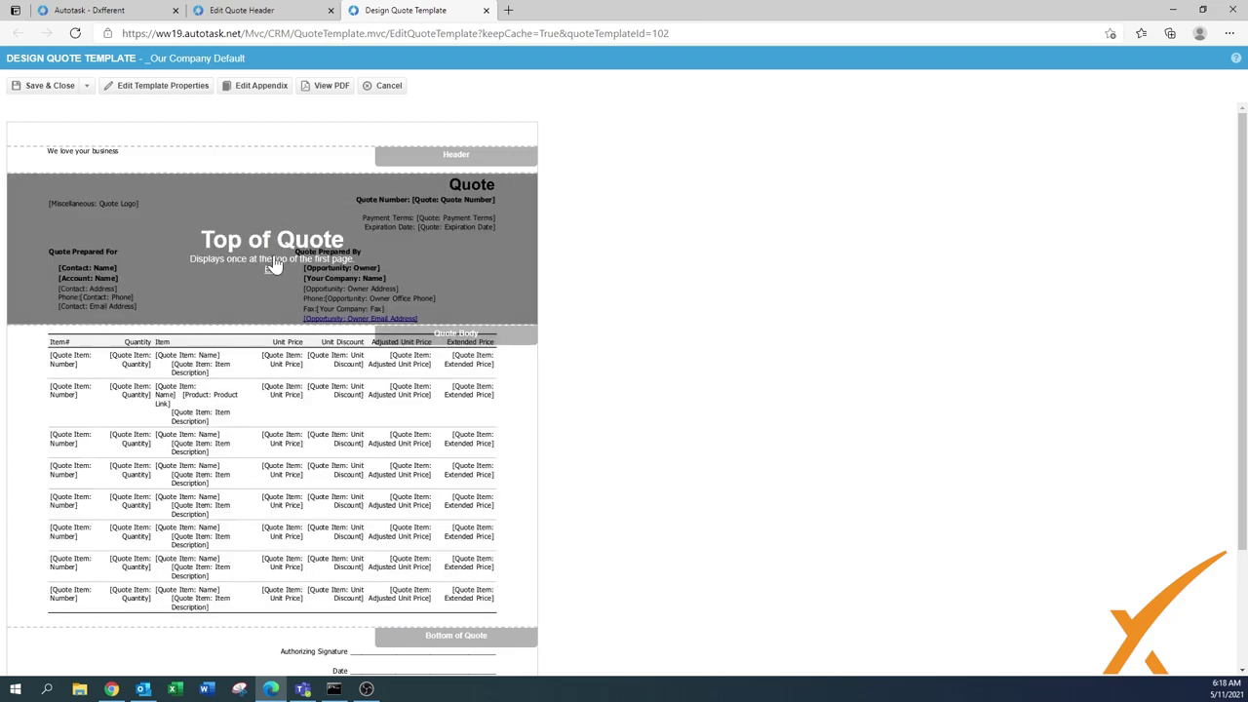
{"action": "left_click", "coordinate": [273, 277]}
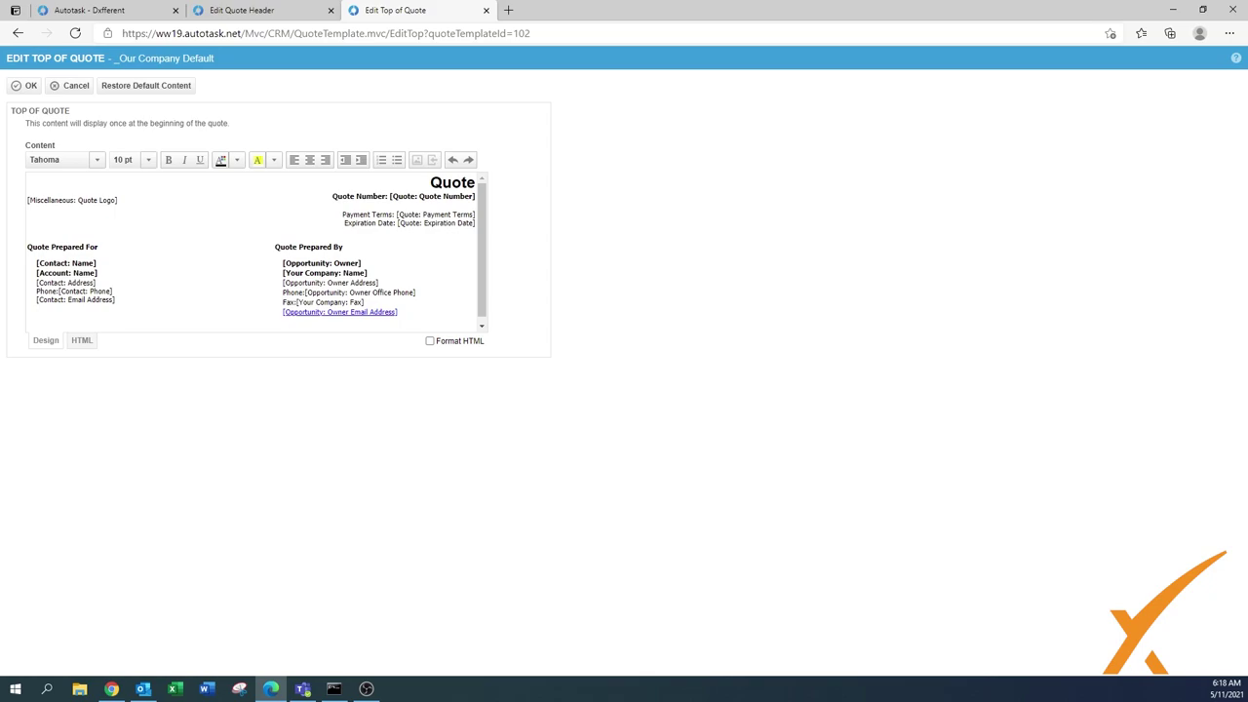
{"action": "left_click", "coordinate": [99, 247]}
{"action": "left_click", "coordinate": [83, 343]}
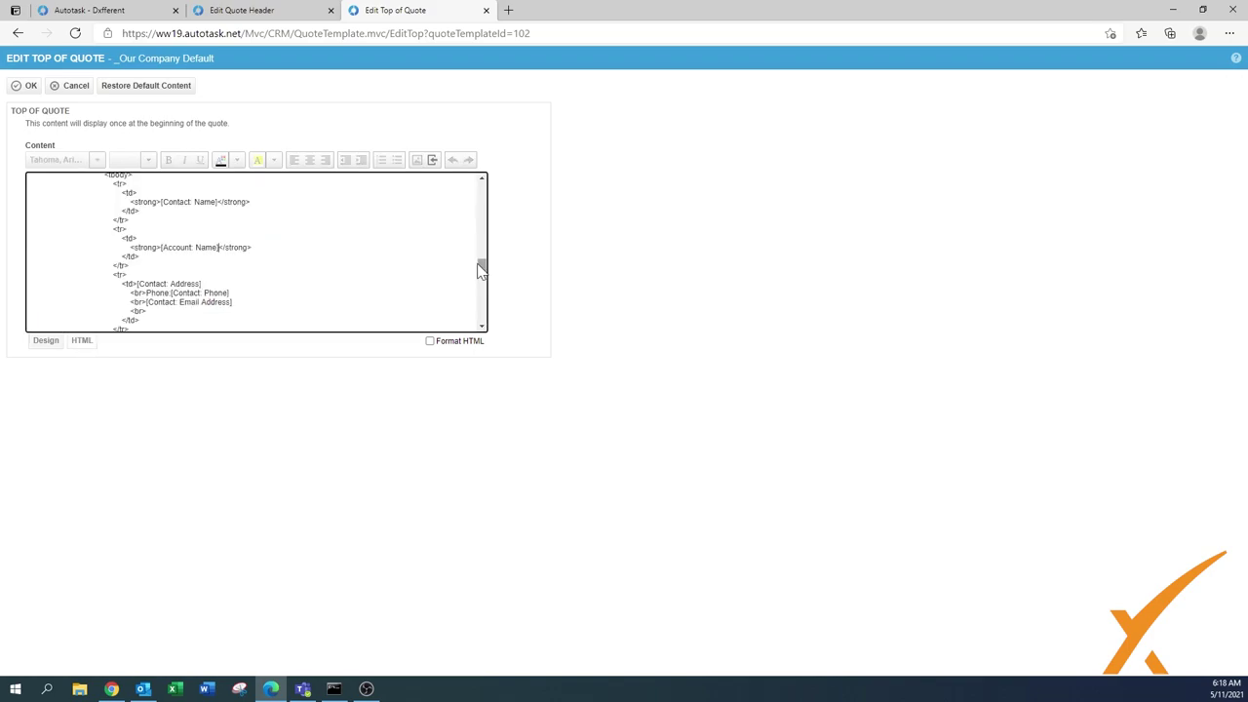
{"action": "left_click_drag", "start_coordinate": [480, 271], "coordinate": [487, 189]}
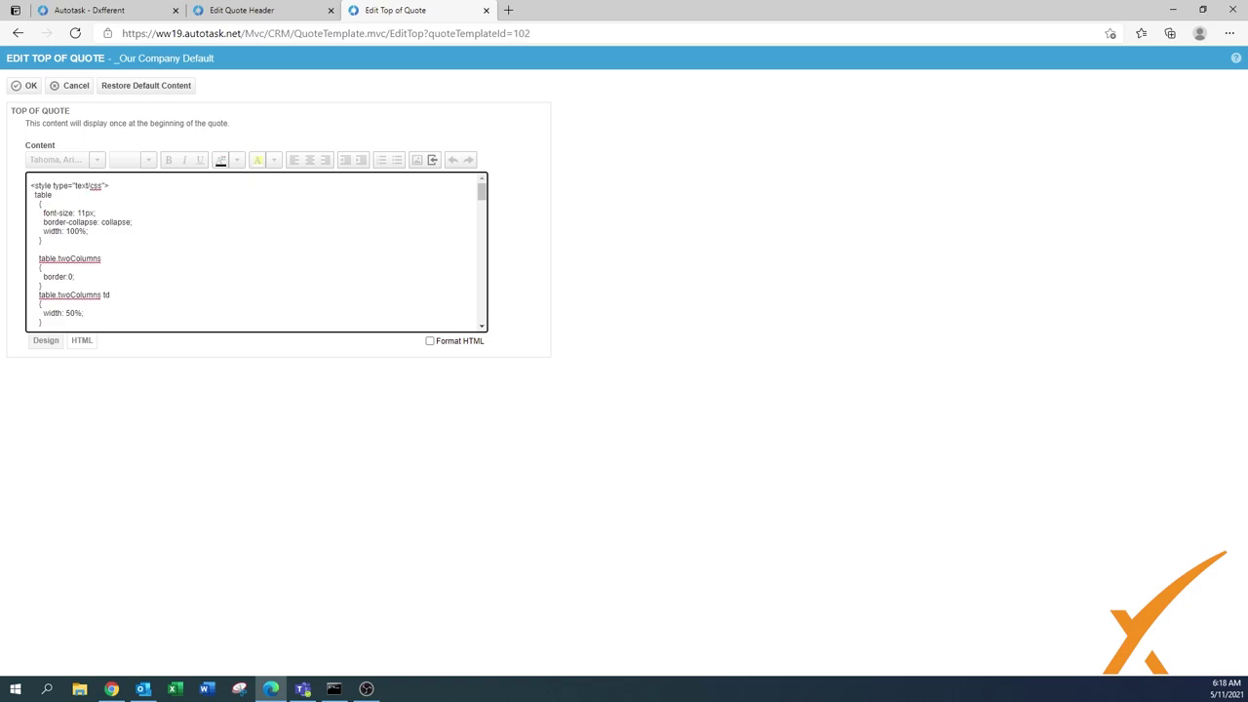
{"action": "left_click", "coordinate": [45, 341]}
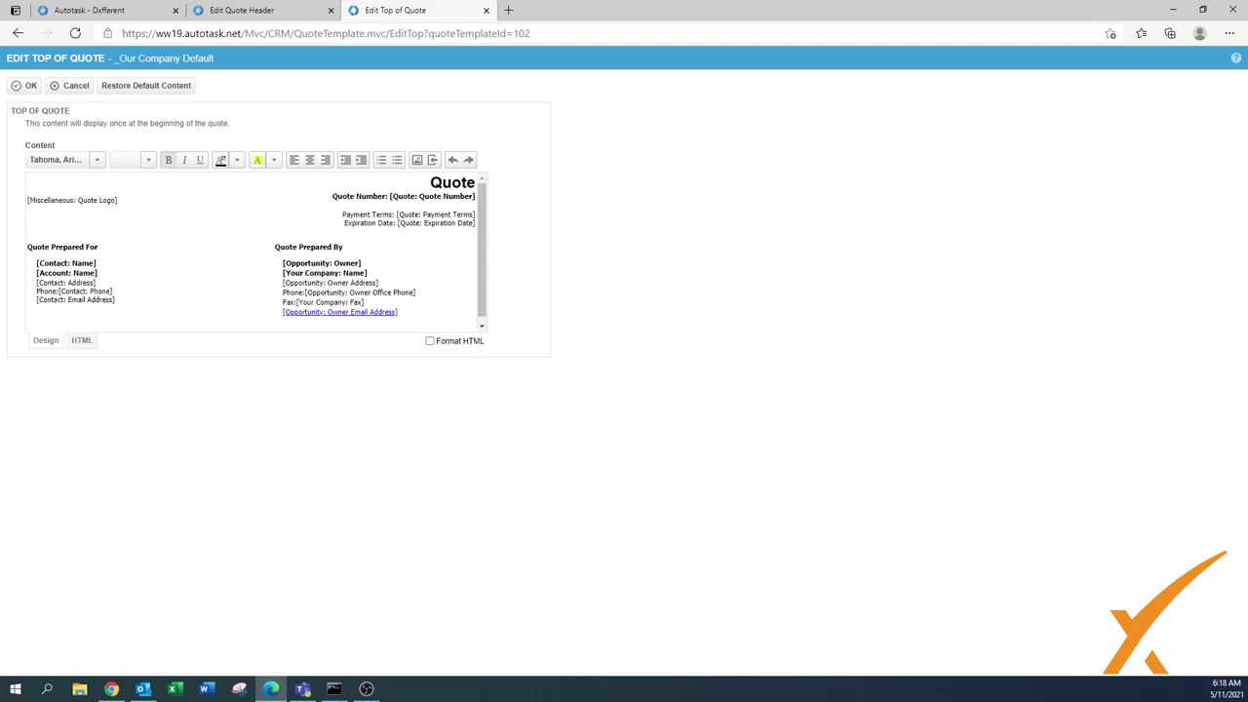
{"action": "left_click", "coordinate": [60, 290]}
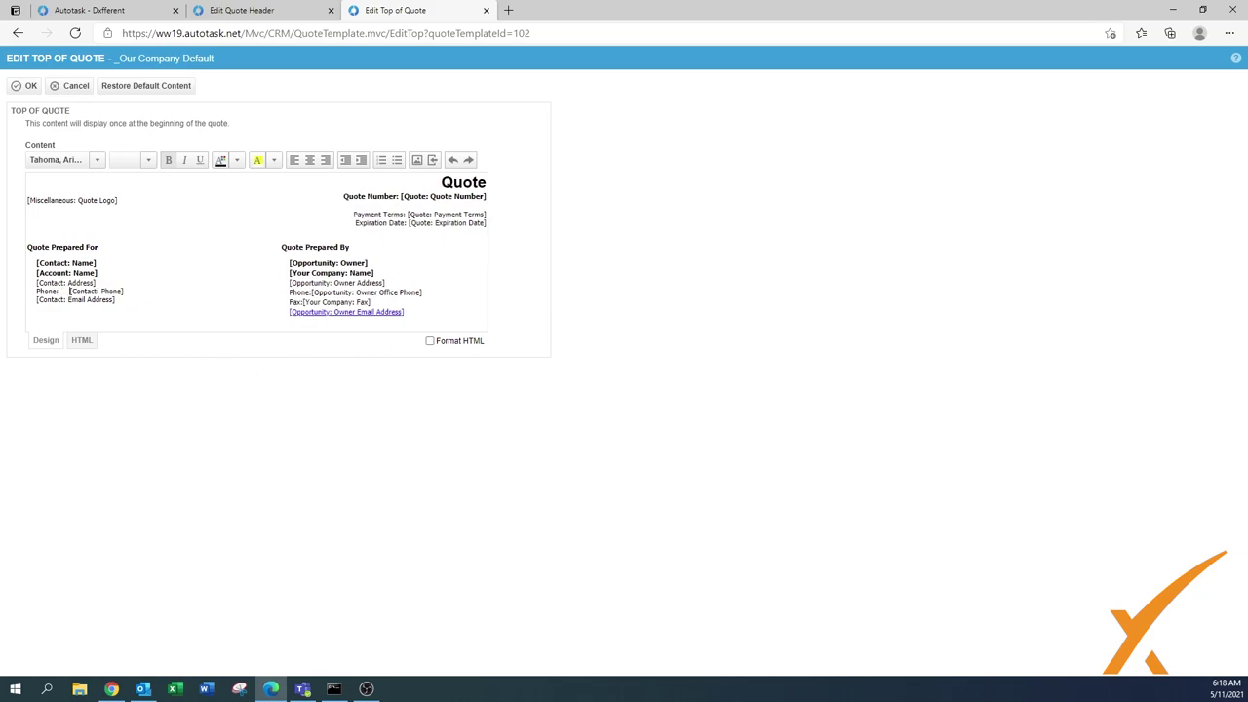
{"action": "left_click", "coordinate": [28, 86]}
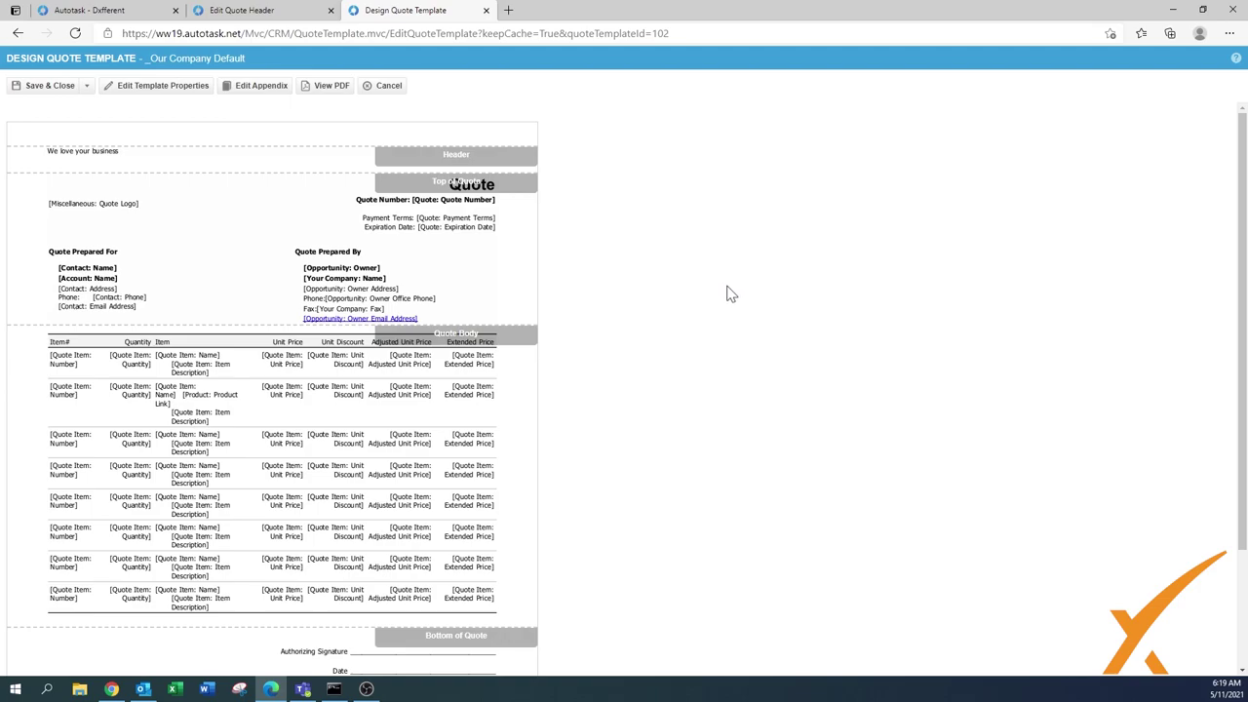
Open the Quote Body section of _Our Company Default for editing.
{"action": "left_click_drag", "start_coordinate": [1243, 387], "coordinate": [1243, 455]}
{"action": "mouse_move", "coordinate": [254, 363]}
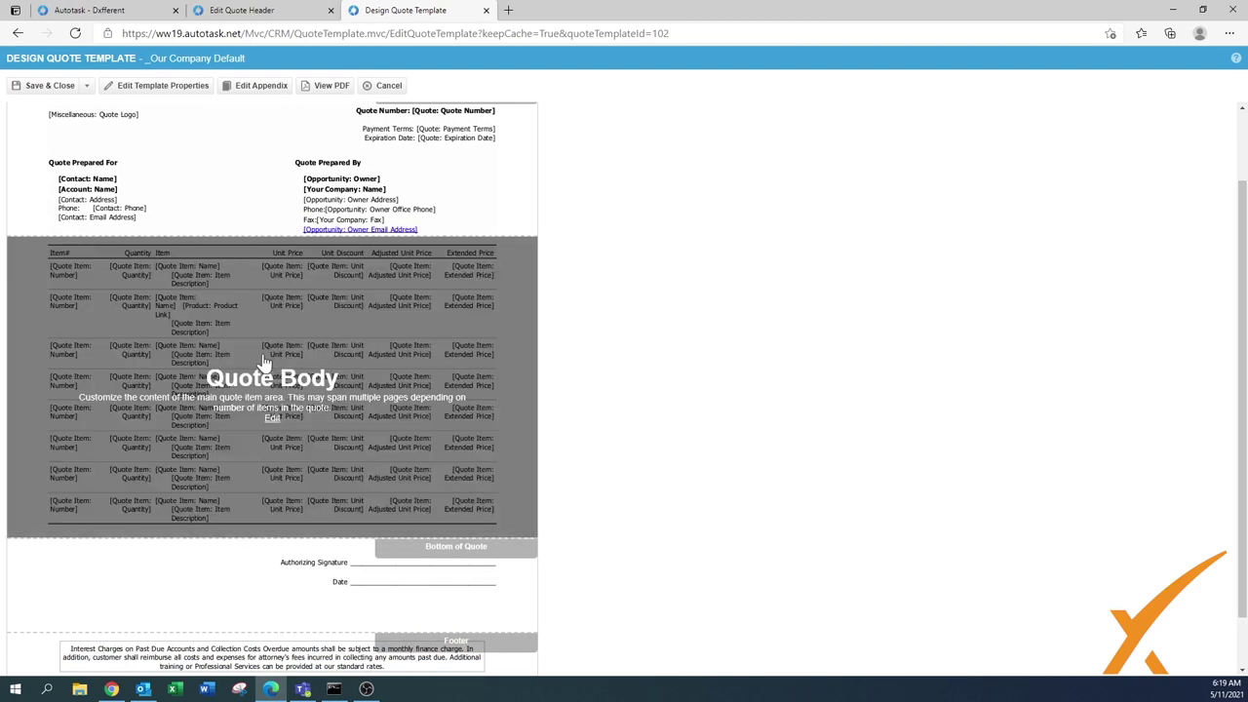
{"action": "left_click", "coordinate": [273, 418]}
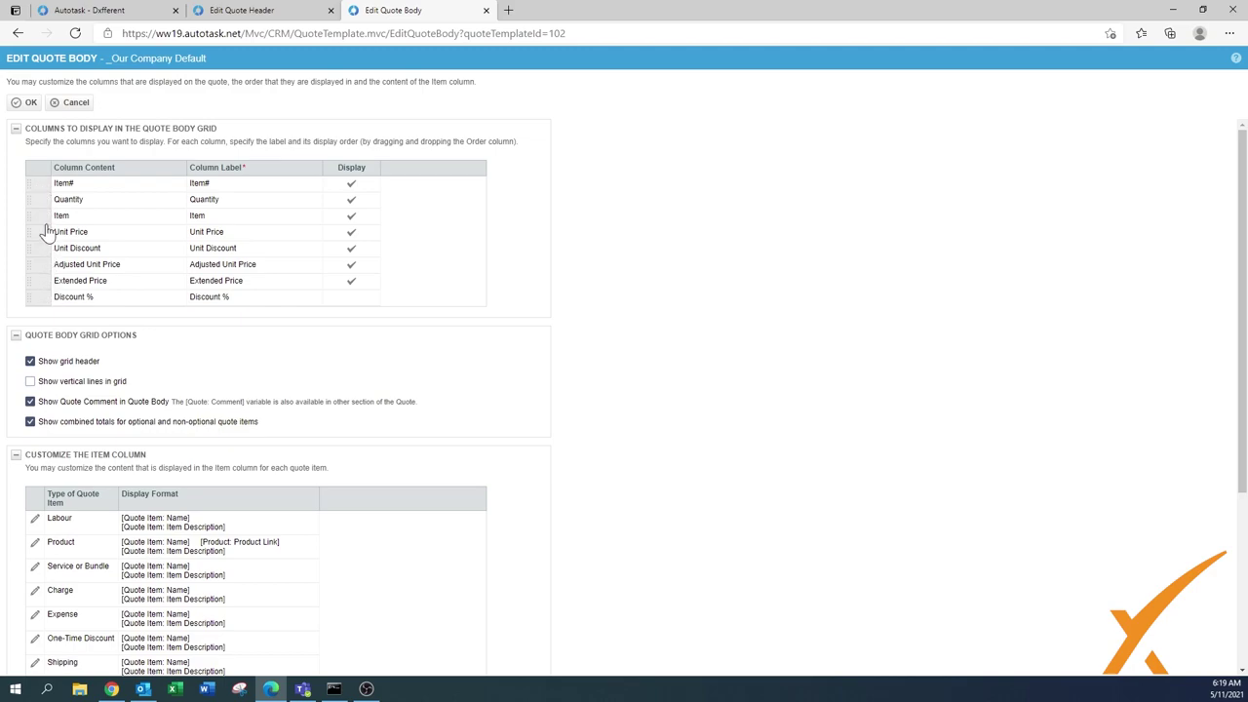
Move Discount % above Adjusted Unit Price and show it on quotes, and hide Unit Discount.
{"action": "left_click_drag", "start_coordinate": [37, 299], "coordinate": [43, 263]}
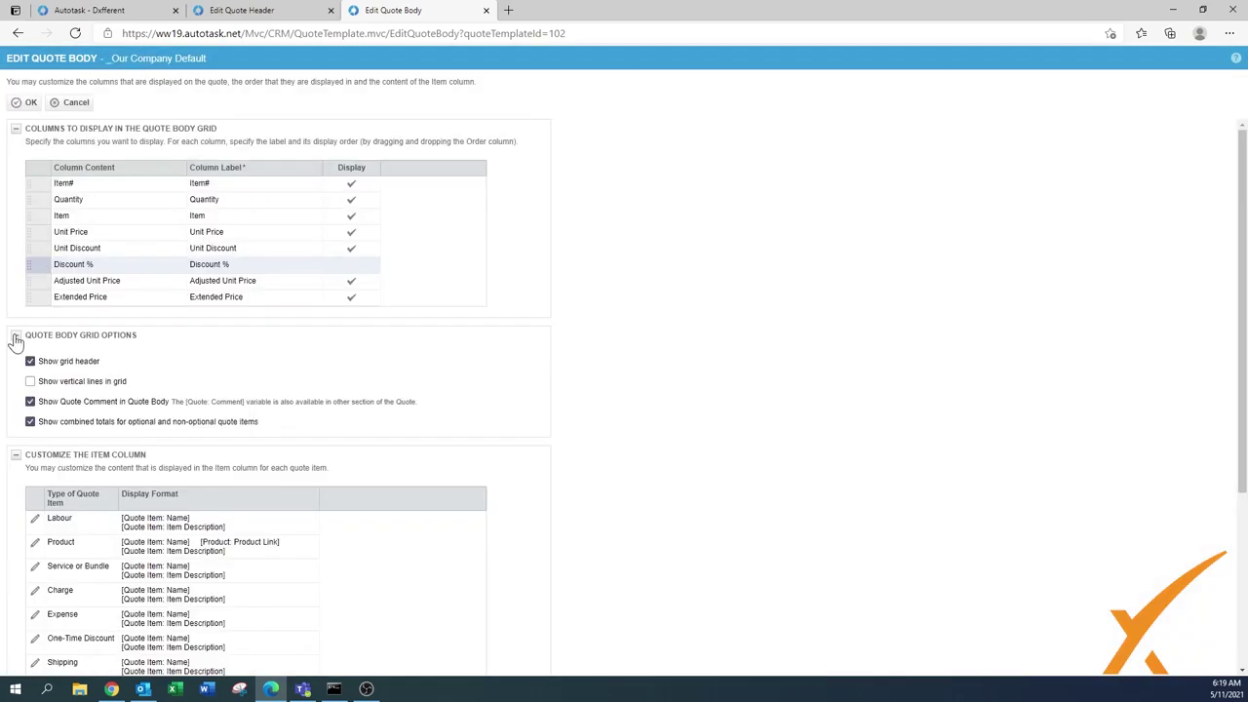
{"action": "left_click", "coordinate": [101, 269]}
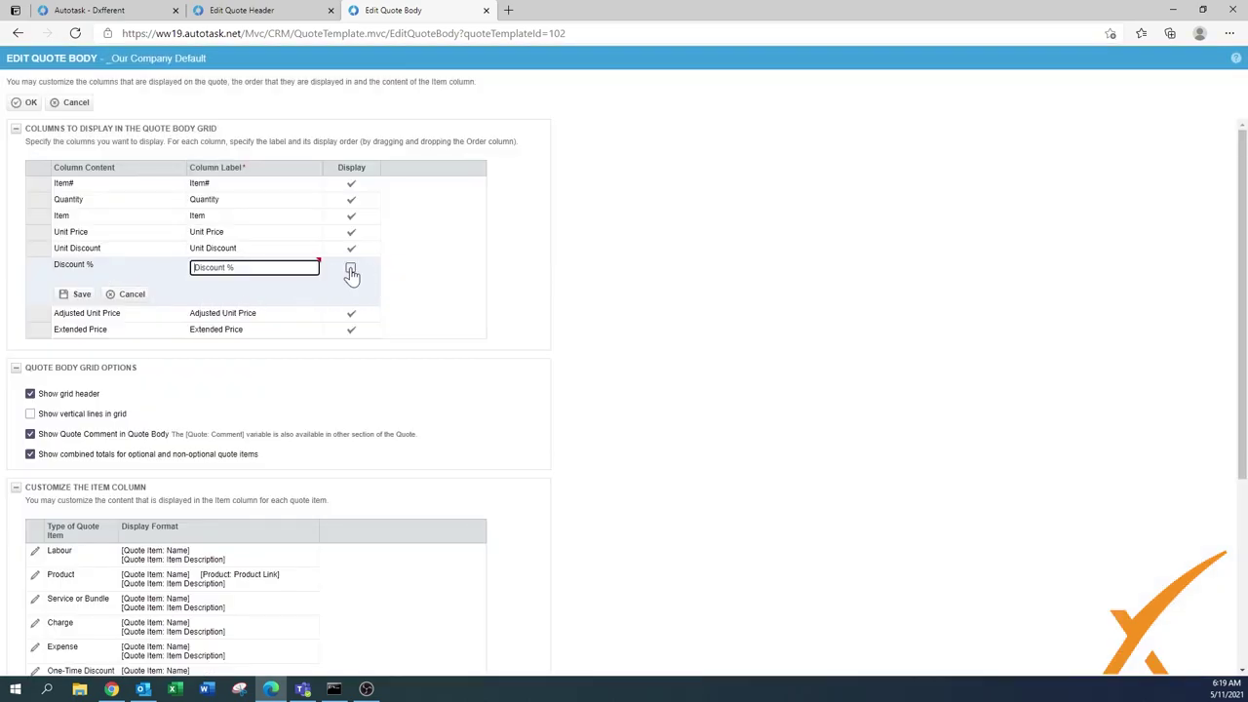
{"action": "left_click", "coordinate": [351, 269]}
{"action": "left_click", "coordinate": [80, 295]}
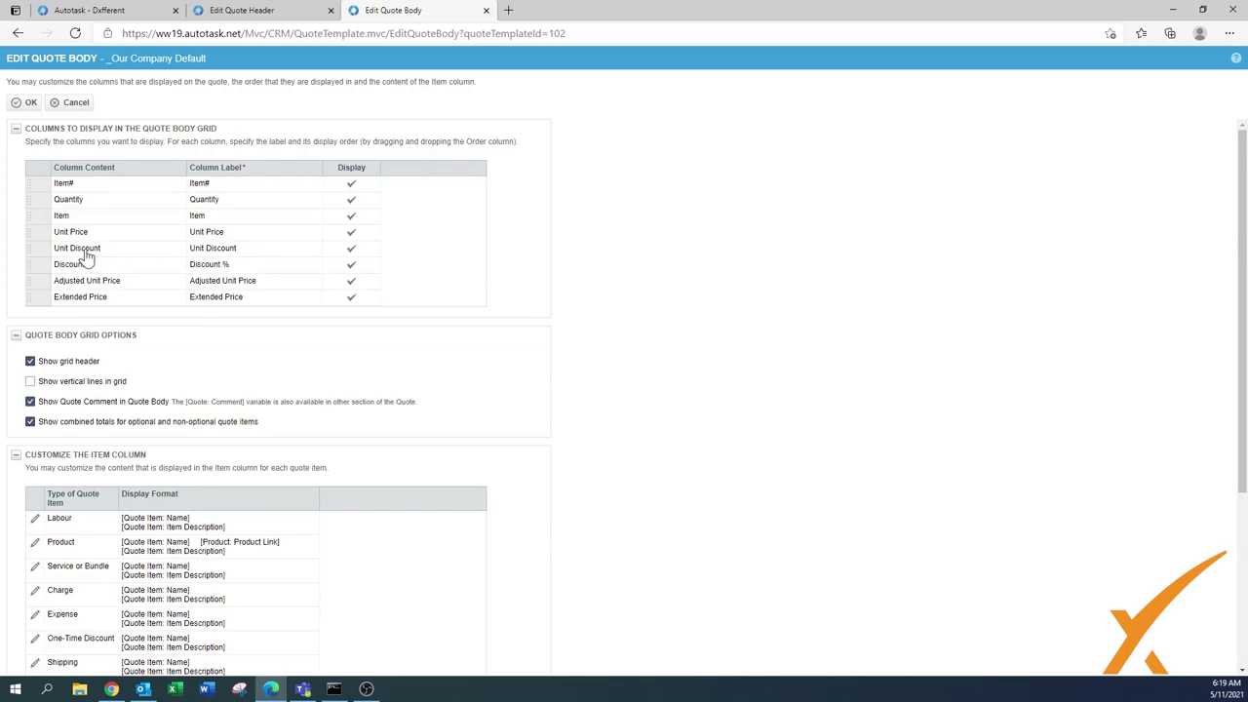
{"action": "left_click", "coordinate": [87, 252]}
{"action": "left_click", "coordinate": [350, 252]}
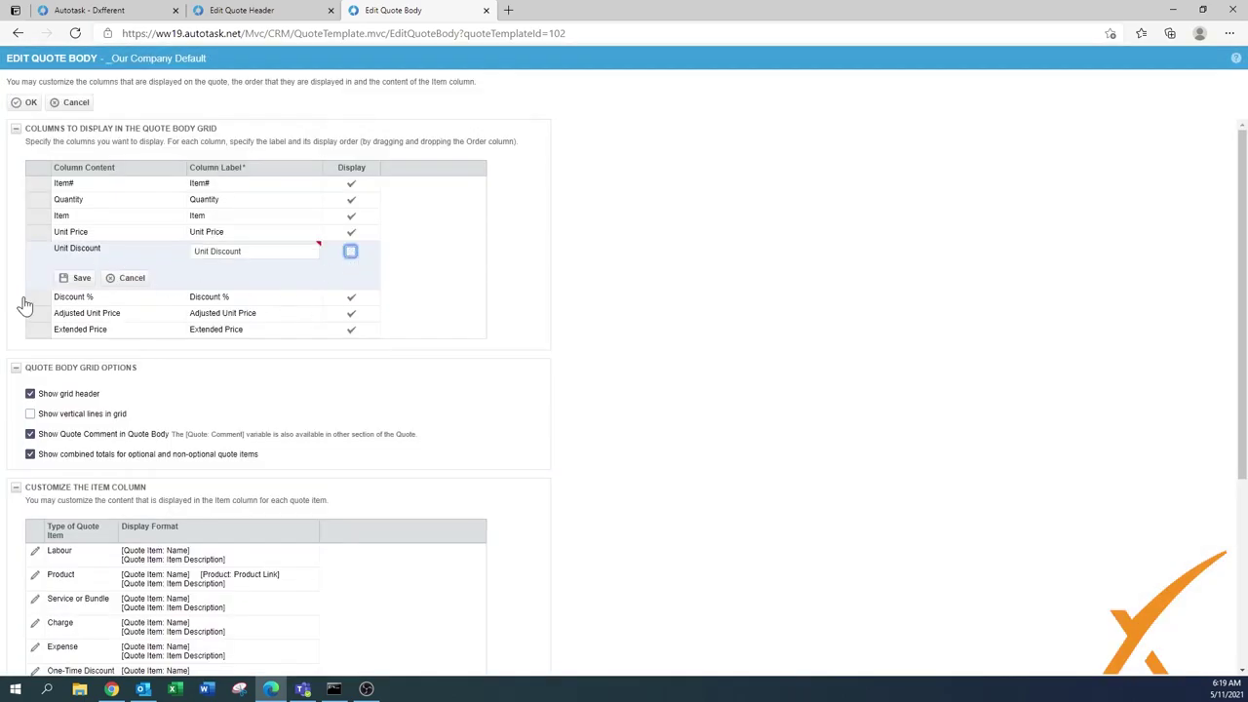
{"action": "left_click", "coordinate": [80, 282]}
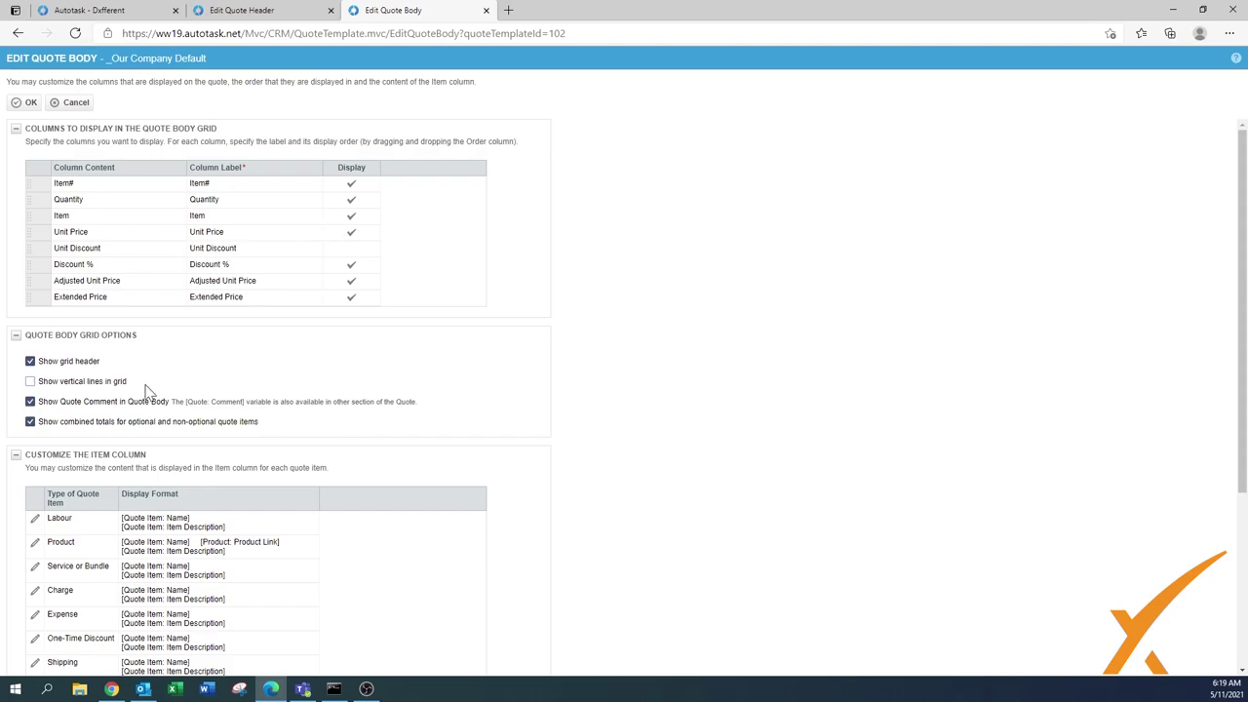
{"action": "left_click", "coordinate": [17, 129]}
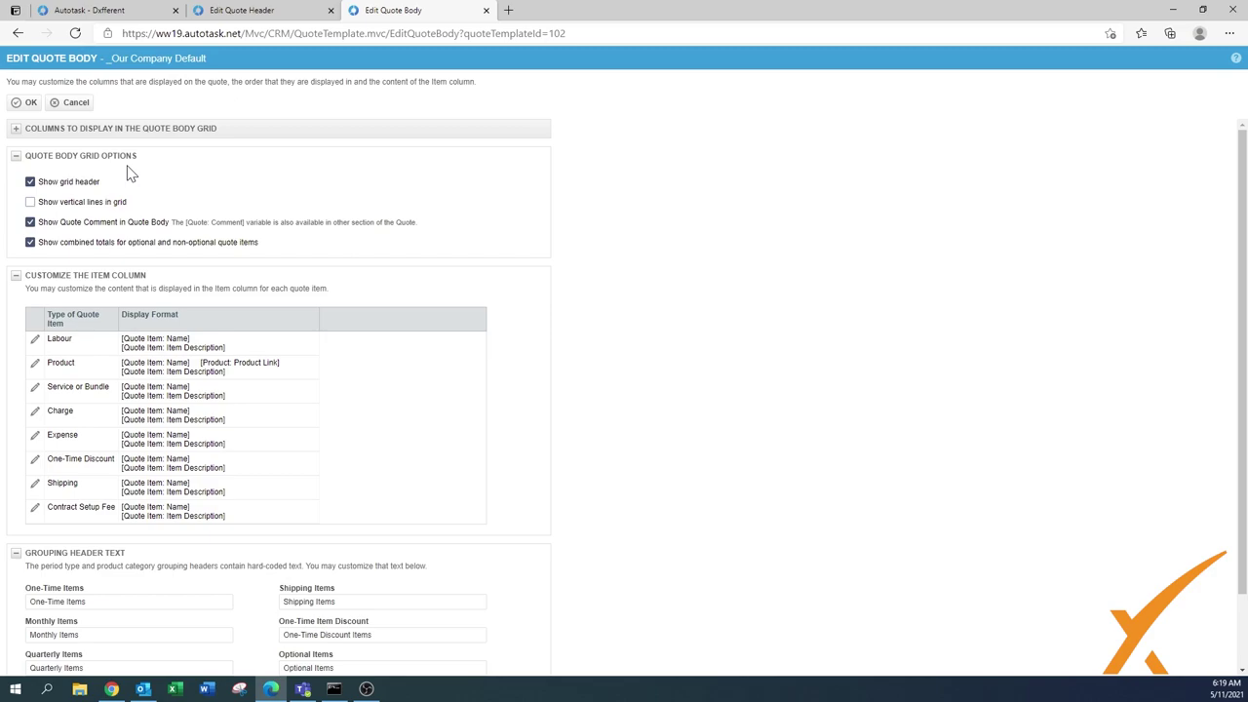
Turn on vertical grid lines, then open the Service or Bundle item column editor.
{"action": "left_click", "coordinate": [30, 202]}
{"action": "left_click", "coordinate": [30, 243]}
{"action": "left_click", "coordinate": [15, 156]}
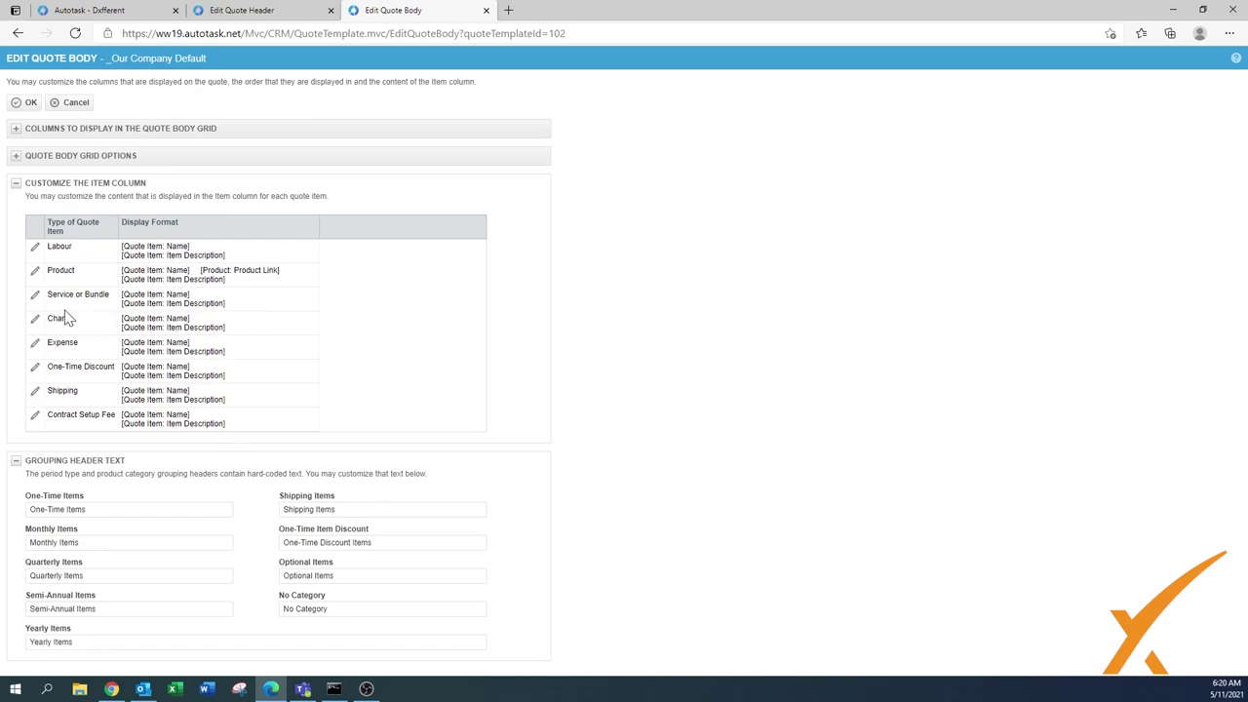
{"action": "left_click", "coordinate": [36, 295]}
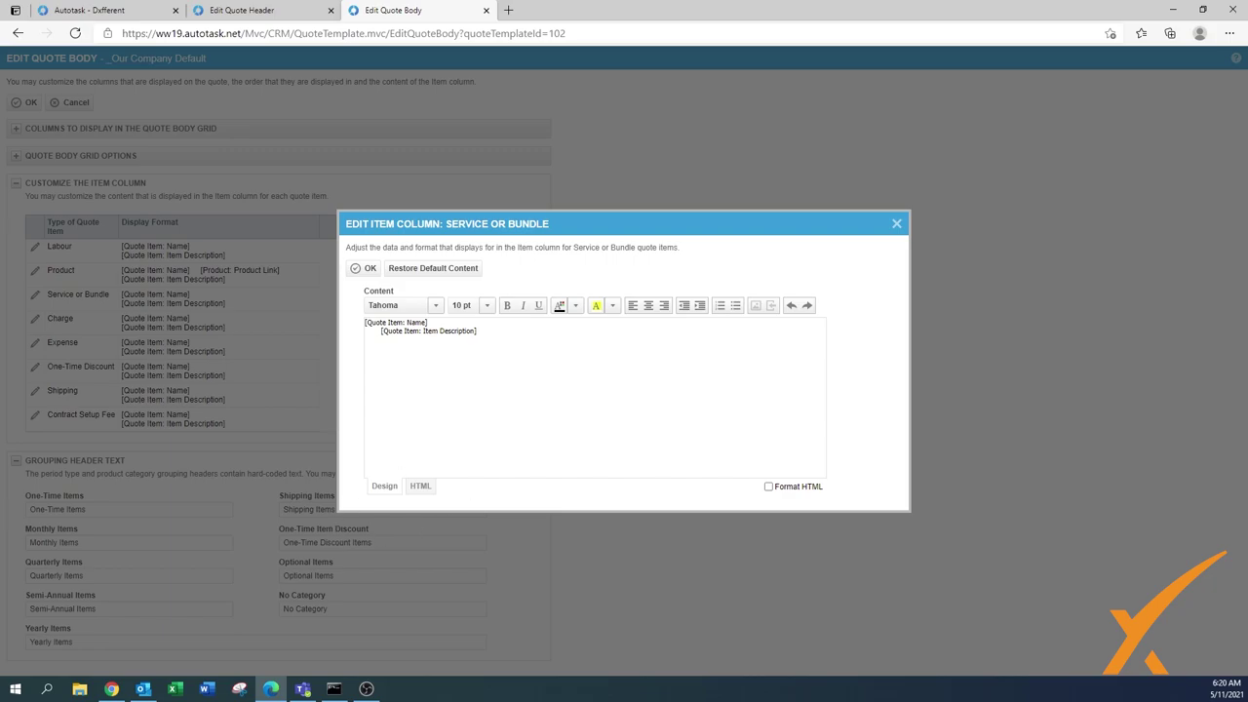
Append the Quote Item: Period Type variable after the Service or Bundle description and save.
{"action": "left_click", "coordinate": [477, 330]}
{"action": "left_click", "coordinate": [771, 307]}
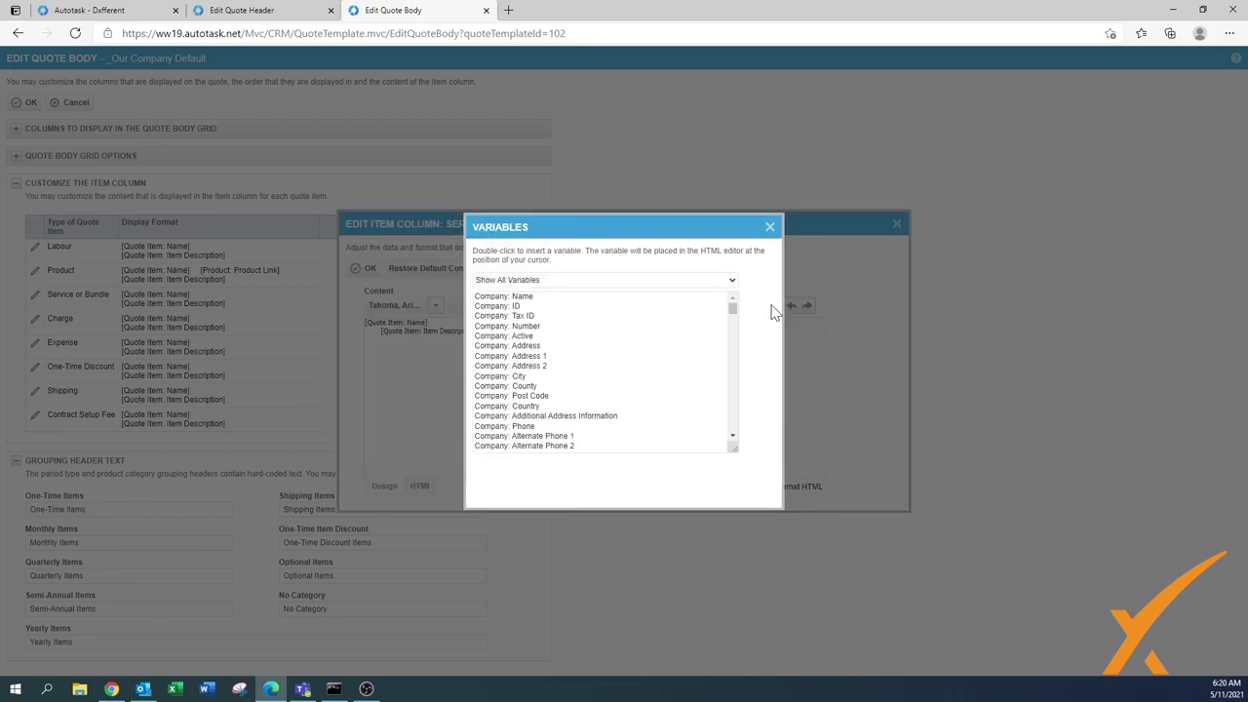
{"action": "left_click", "coordinate": [550, 280]}
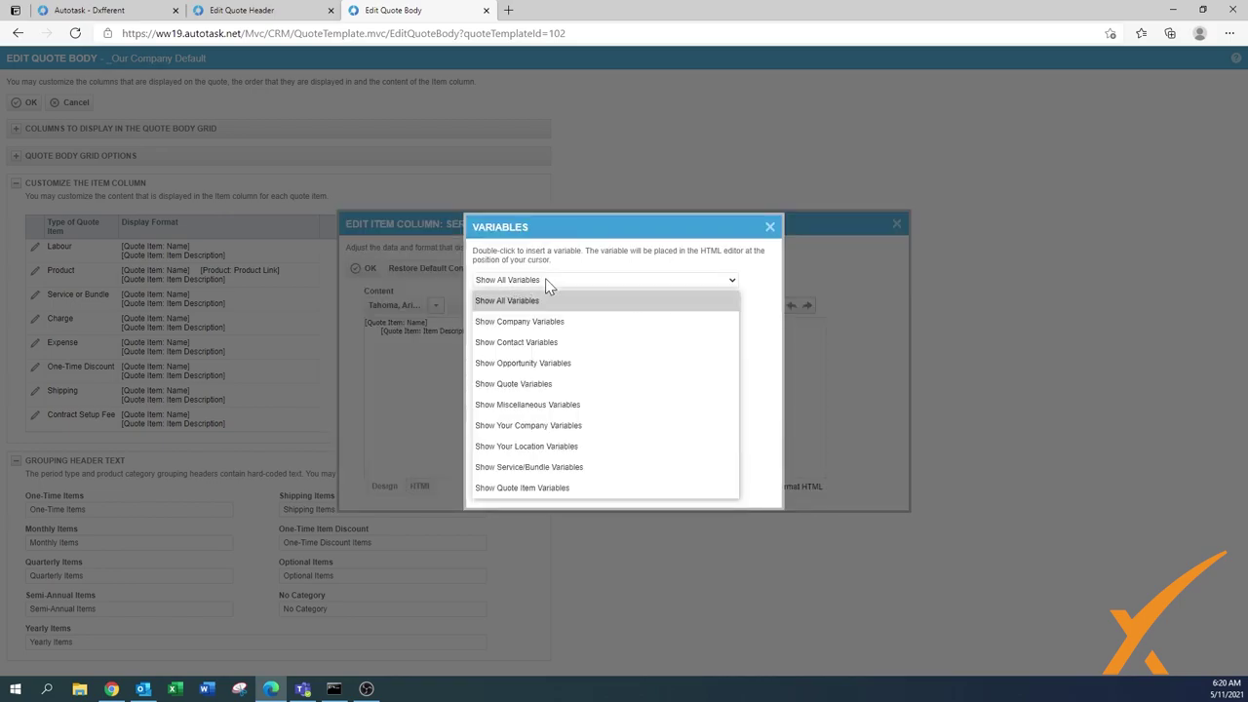
{"action": "left_click", "coordinate": [526, 383]}
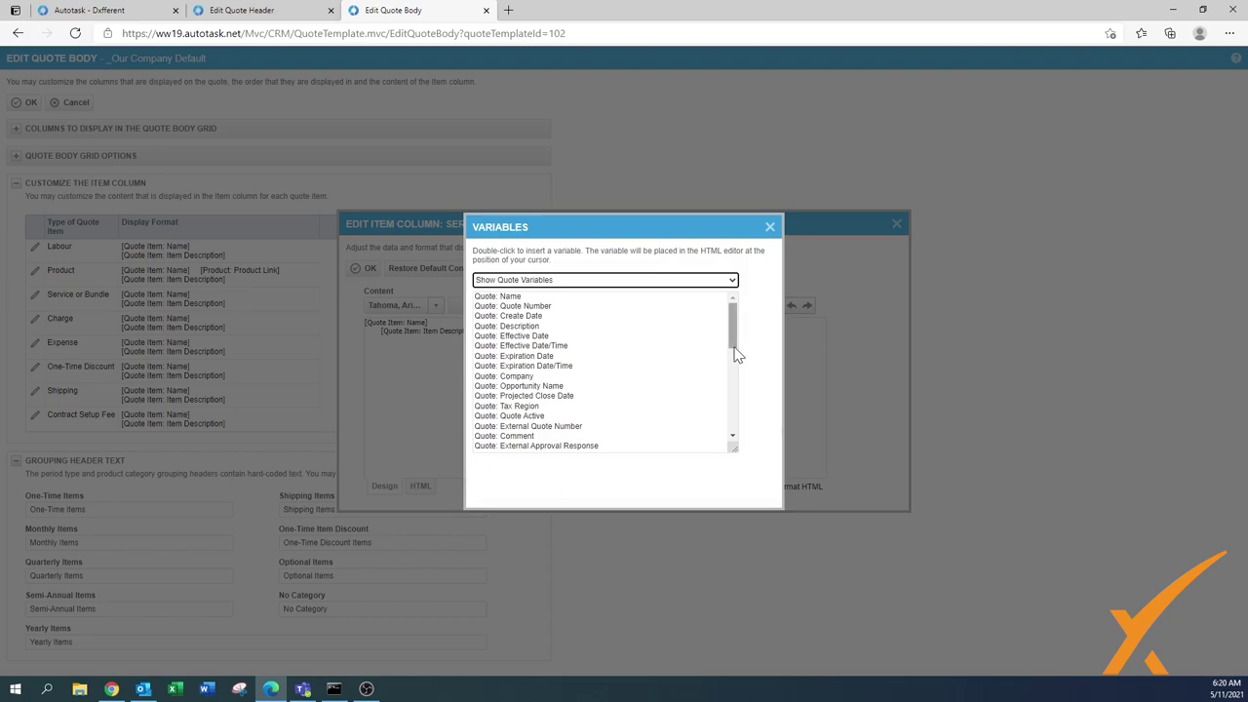
{"action": "left_click_drag", "start_coordinate": [733, 324], "coordinate": [452, 252]}
{"action": "left_click", "coordinate": [509, 283]}
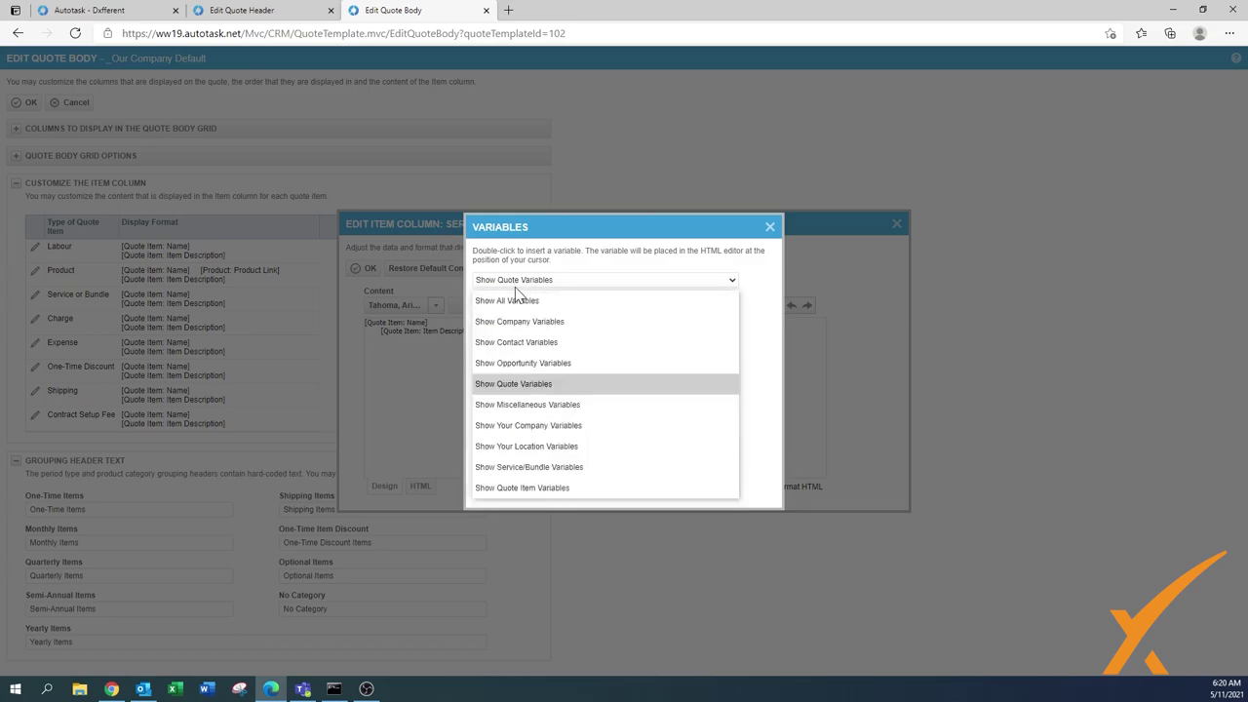
{"action": "left_click", "coordinate": [528, 487]}
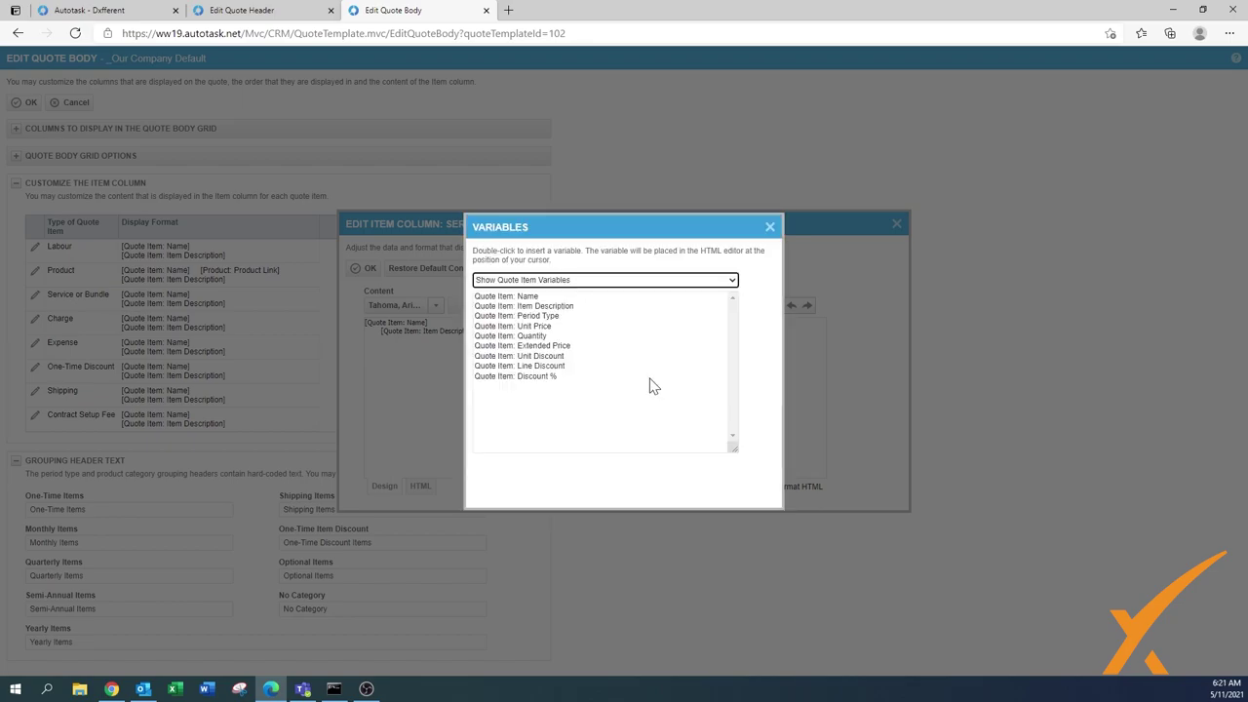
{"action": "left_click", "coordinate": [558, 318]}
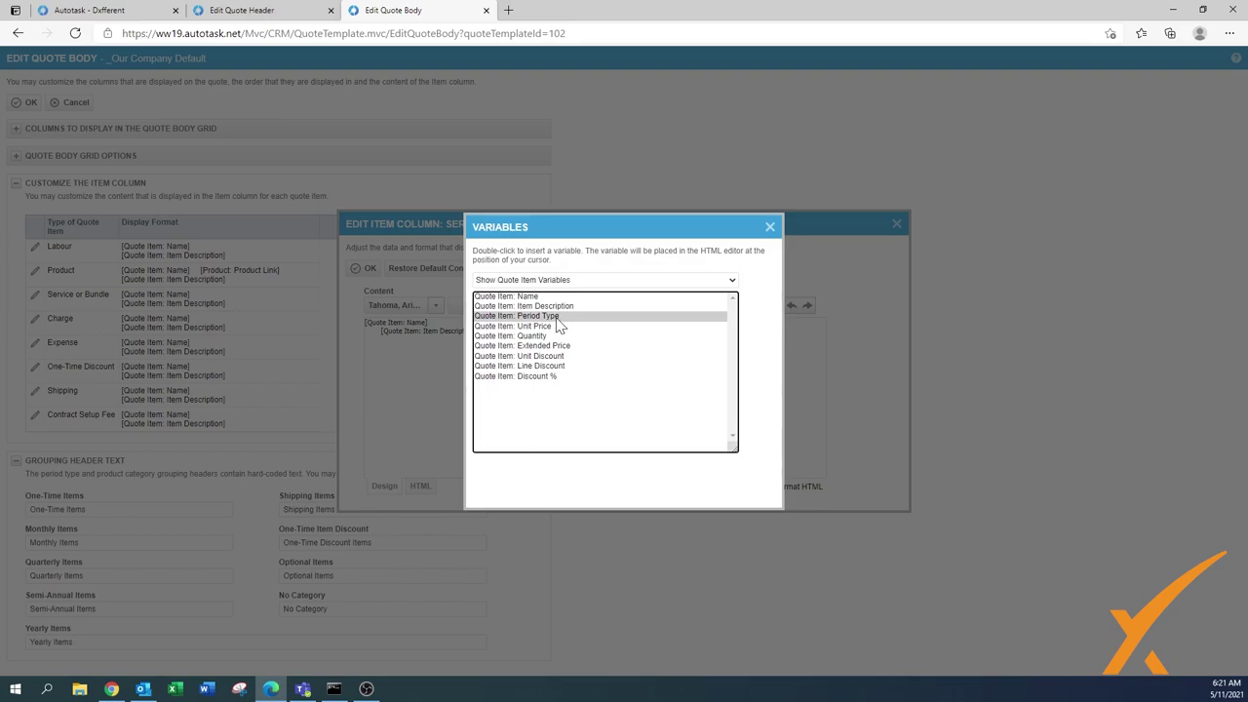
{"action": "double_click", "coordinate": [560, 319]}
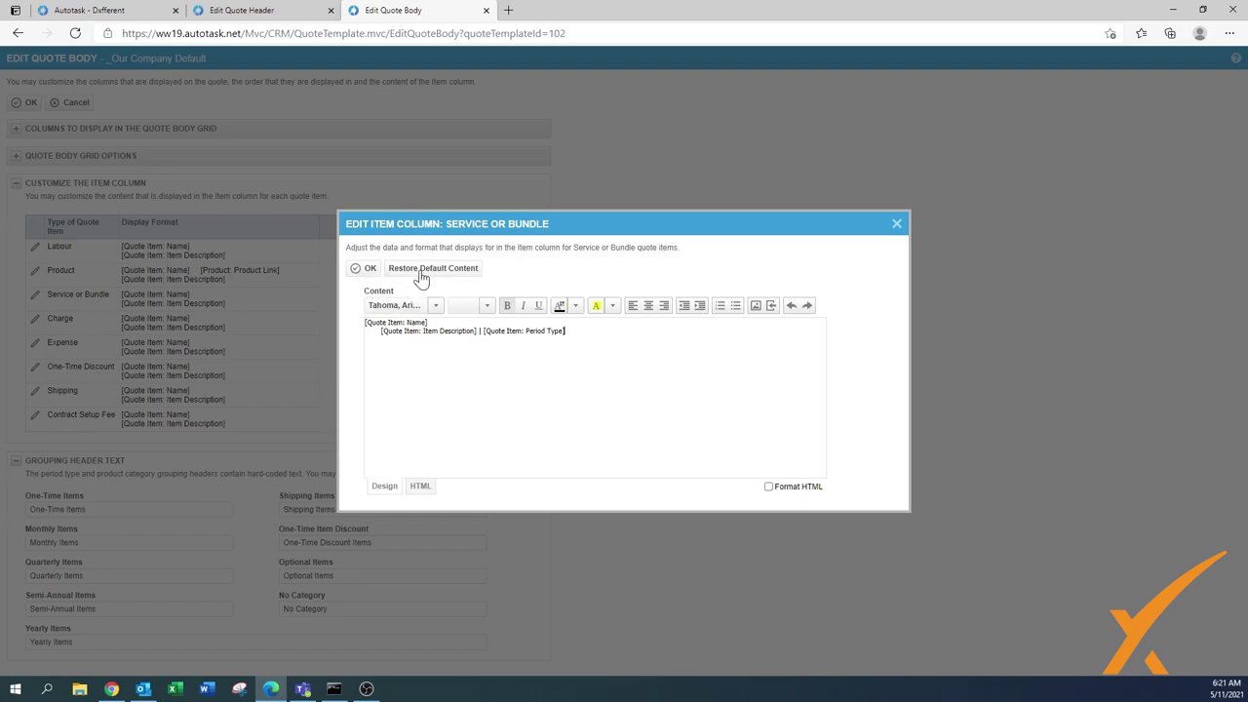
{"action": "left_click", "coordinate": [363, 269]}
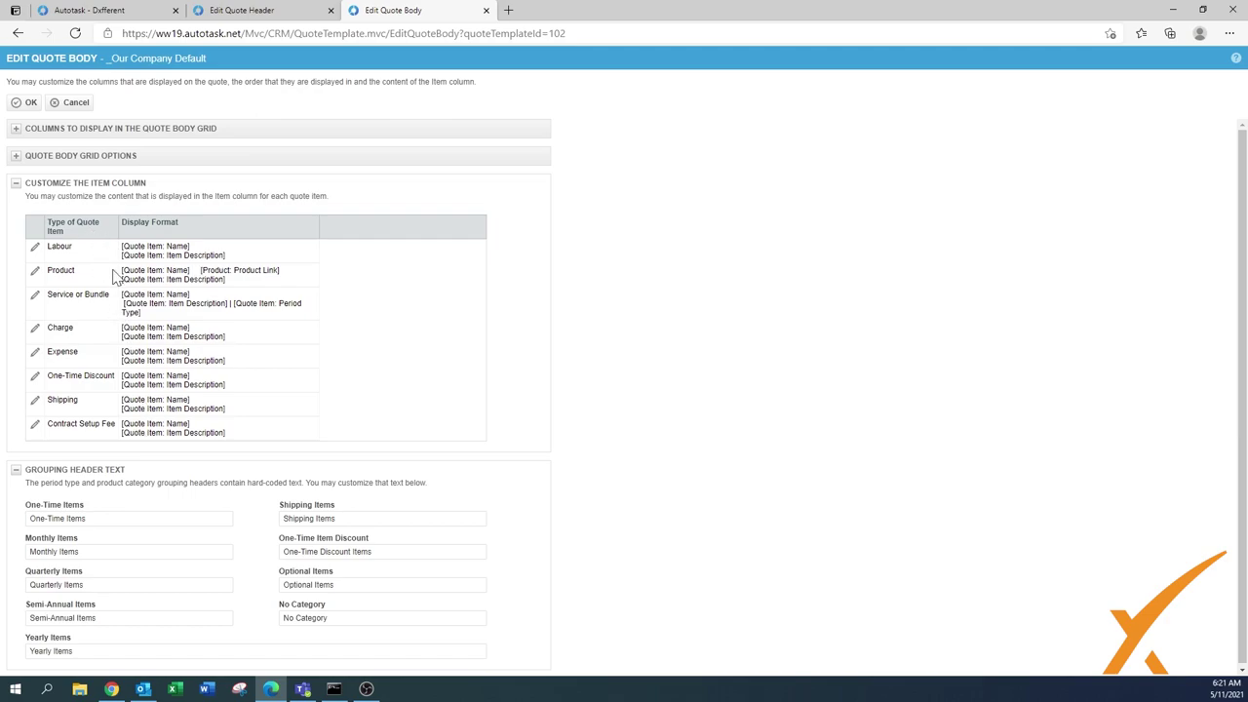
Replace 'Monthly' with 'Recurring' in the Monthly Items grouping header field.
{"action": "left_click", "coordinate": [16, 185]}
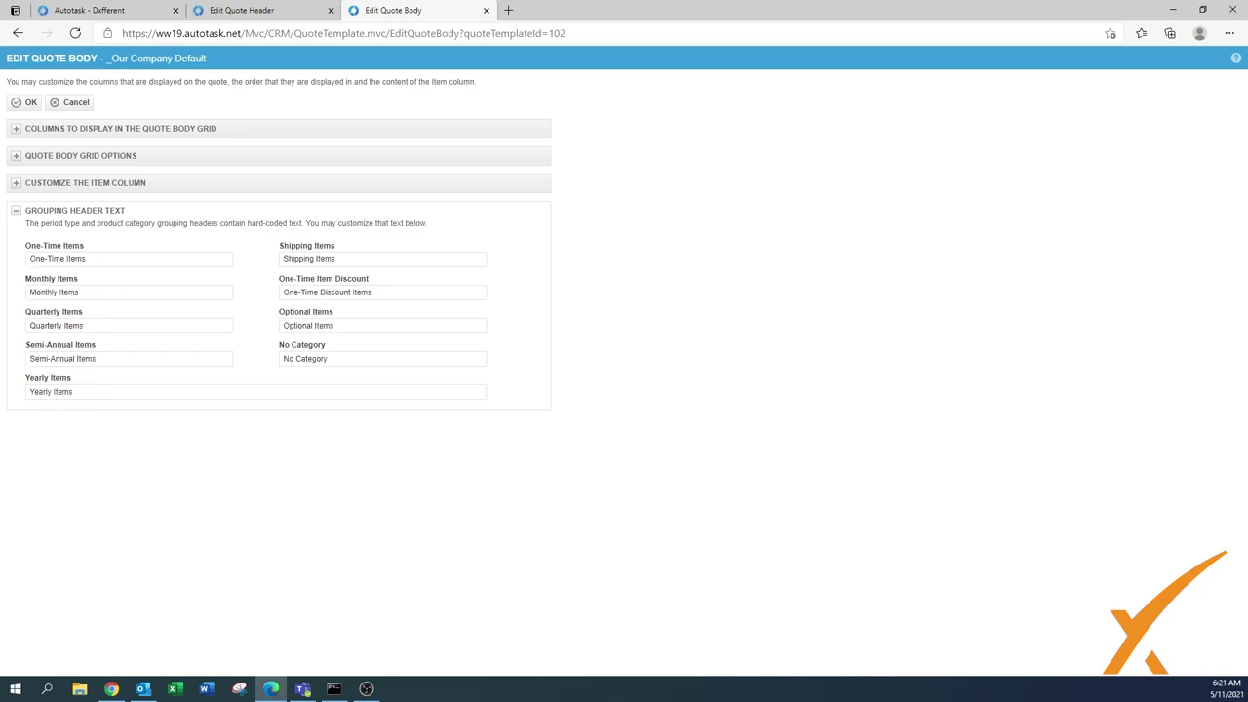
{"action": "left_click", "coordinate": [61, 292]}
{"action": "left_click_drag", "start_coordinate": [55, 292], "coordinate": [4, 302]}
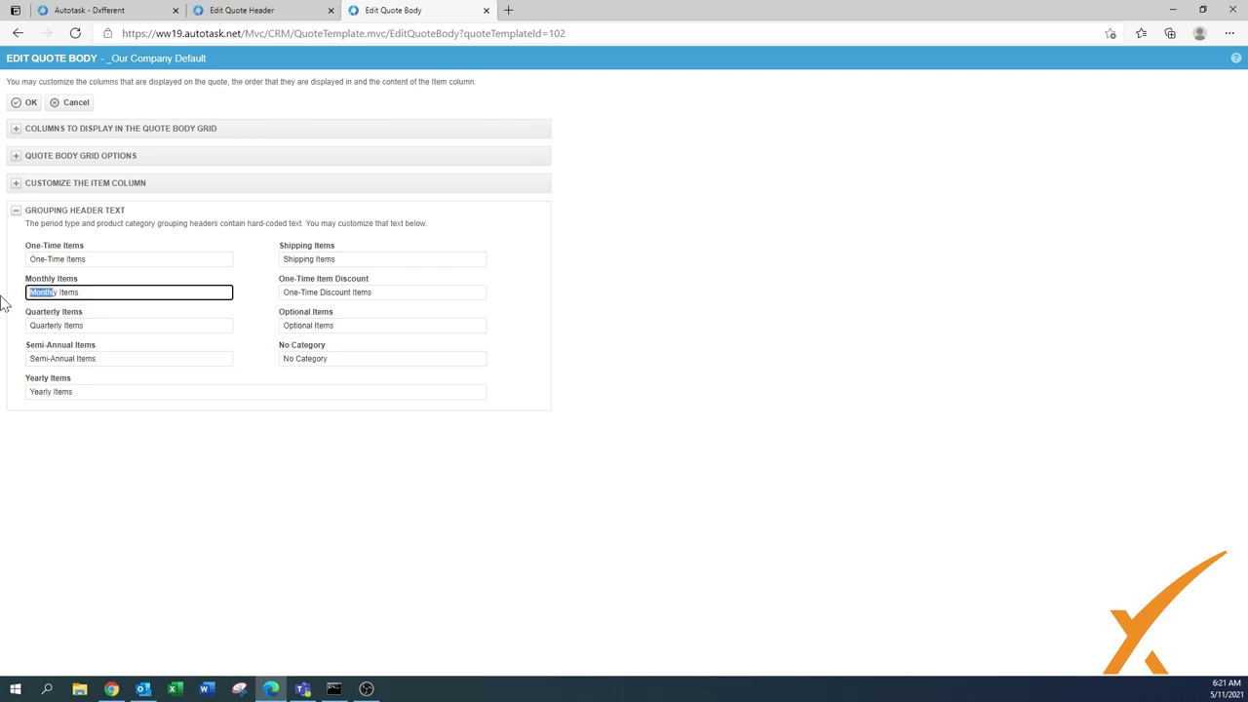
{"action": "type", "text": "Recurring"}
{"action": "key", "text": "Delete"}
{"action": "left_click", "coordinate": [16, 210]}
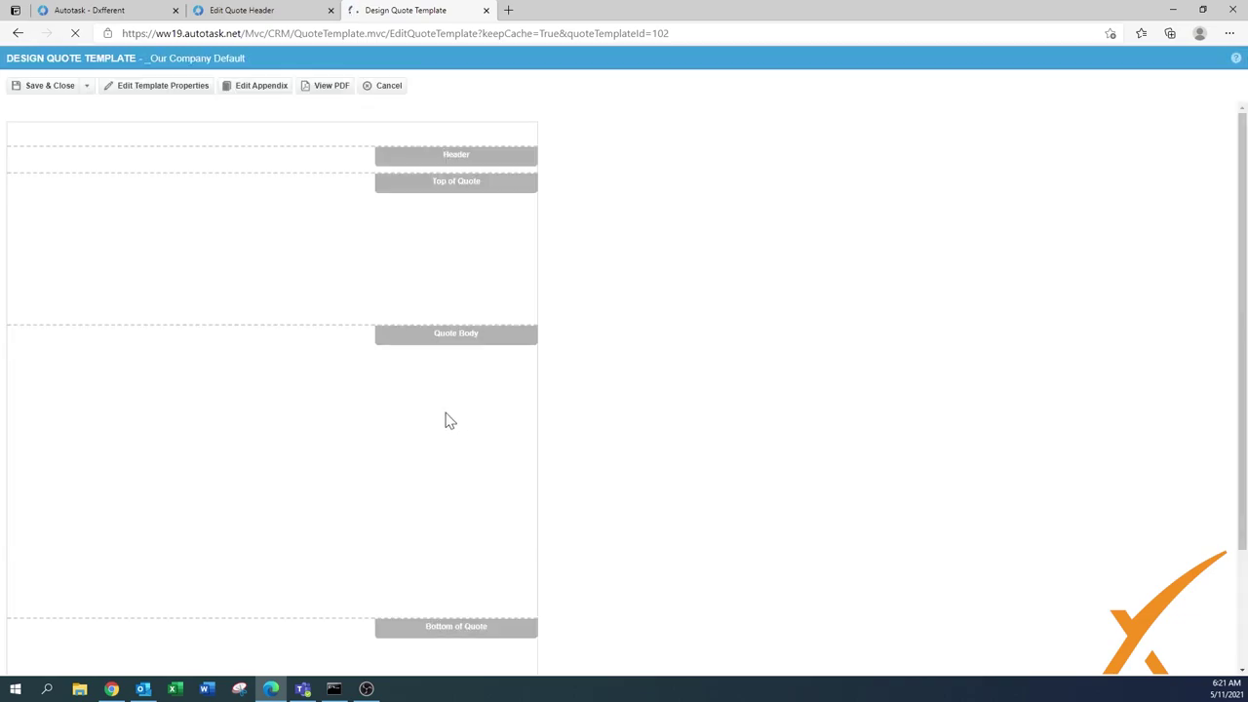
Scroll the design layout down to the Footer section.
{"action": "scroll", "coordinate": [449, 420], "scroll_direction": "down", "scroll_amount": 3}
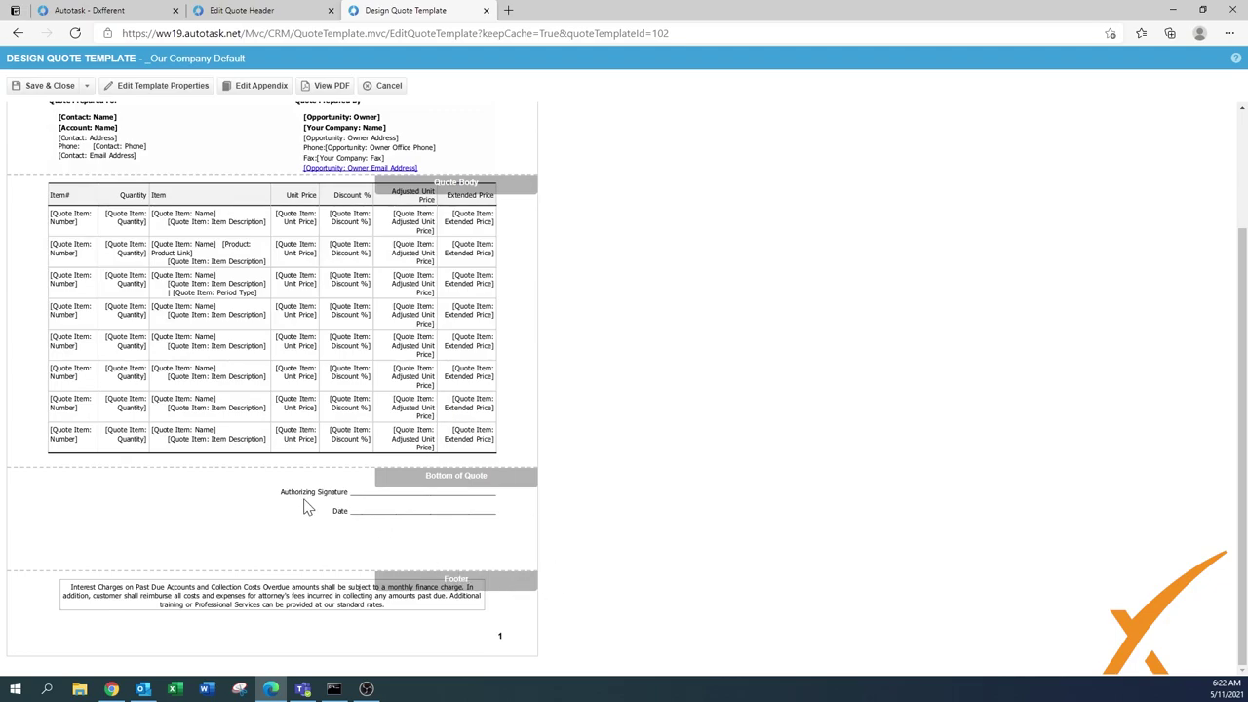
{"action": "mouse_move", "coordinate": [384, 498]}
Open the footer, review its highlight colours, and accept the interest-charges text unchanged.
{"action": "mouse_move", "coordinate": [233, 653]}
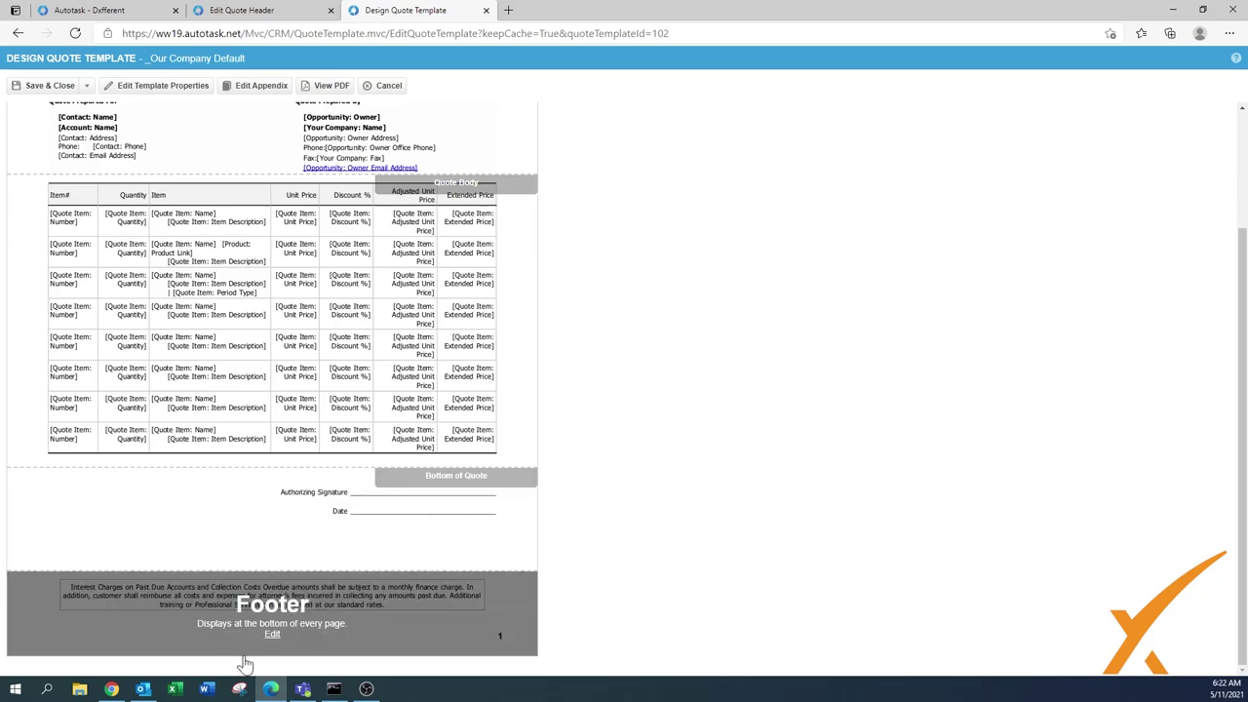
{"action": "left_click", "coordinate": [272, 635]}
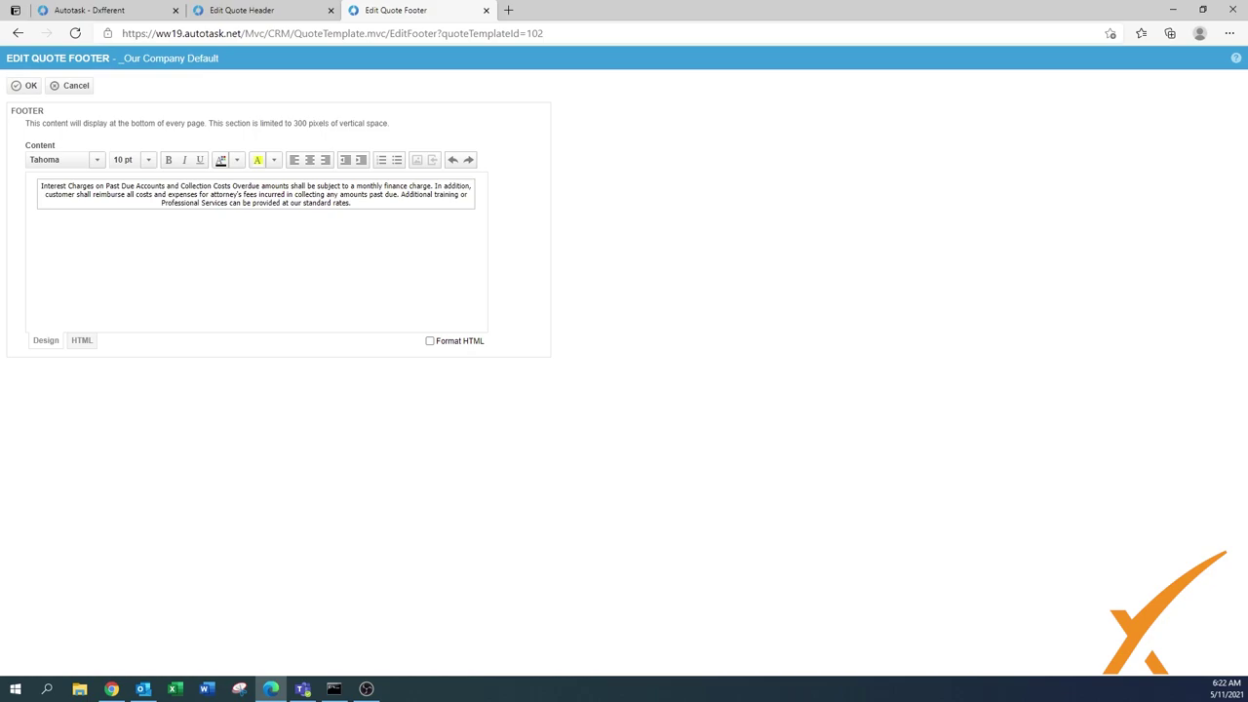
{"action": "left_click", "coordinate": [274, 160]}
{"action": "left_click", "coordinate": [277, 138]}
{"action": "left_click", "coordinate": [23, 89]}
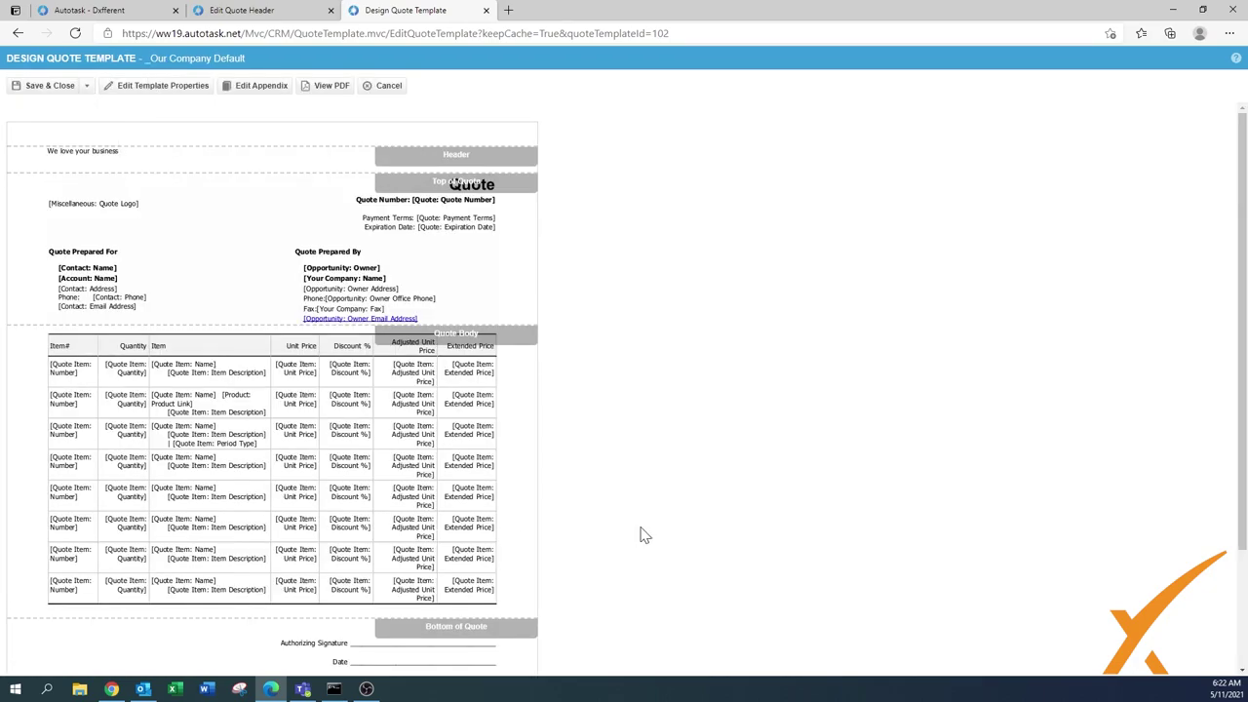
Save and close the _Our Company Default template design.
{"action": "scroll", "coordinate": [642, 534], "scroll_direction": "down", "scroll_amount": 2}
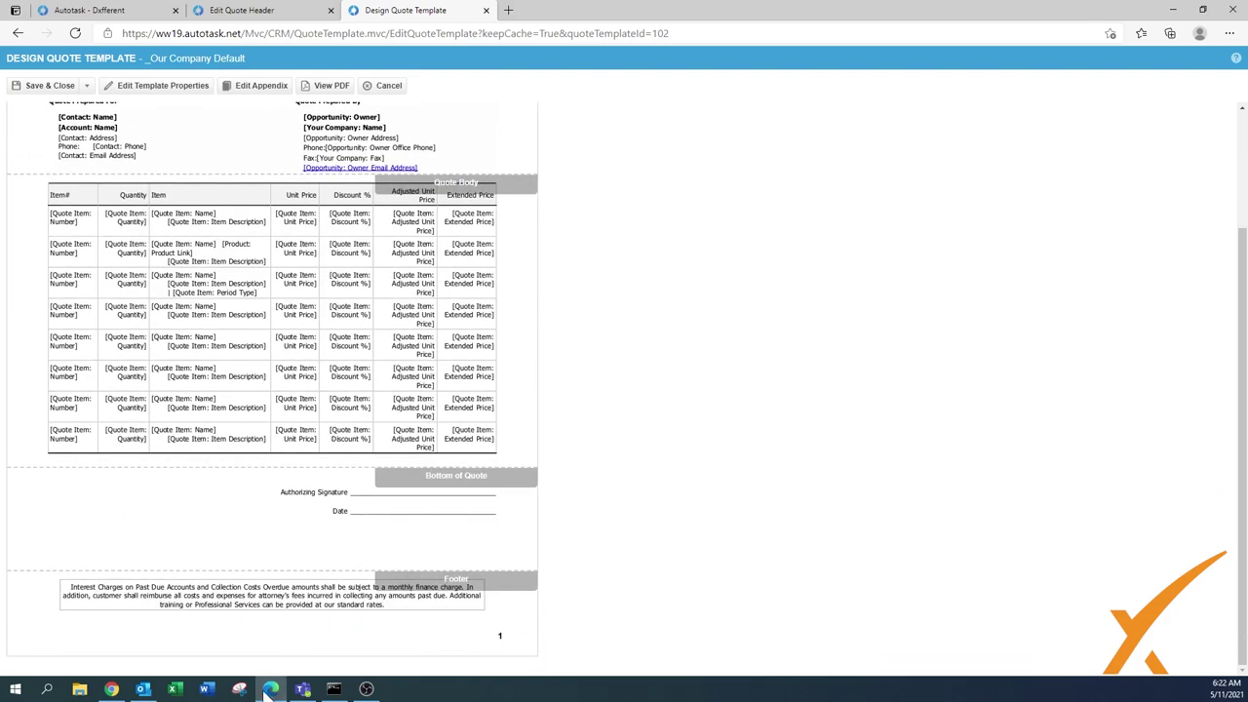
{"action": "mouse_move", "coordinate": [318, 609]}
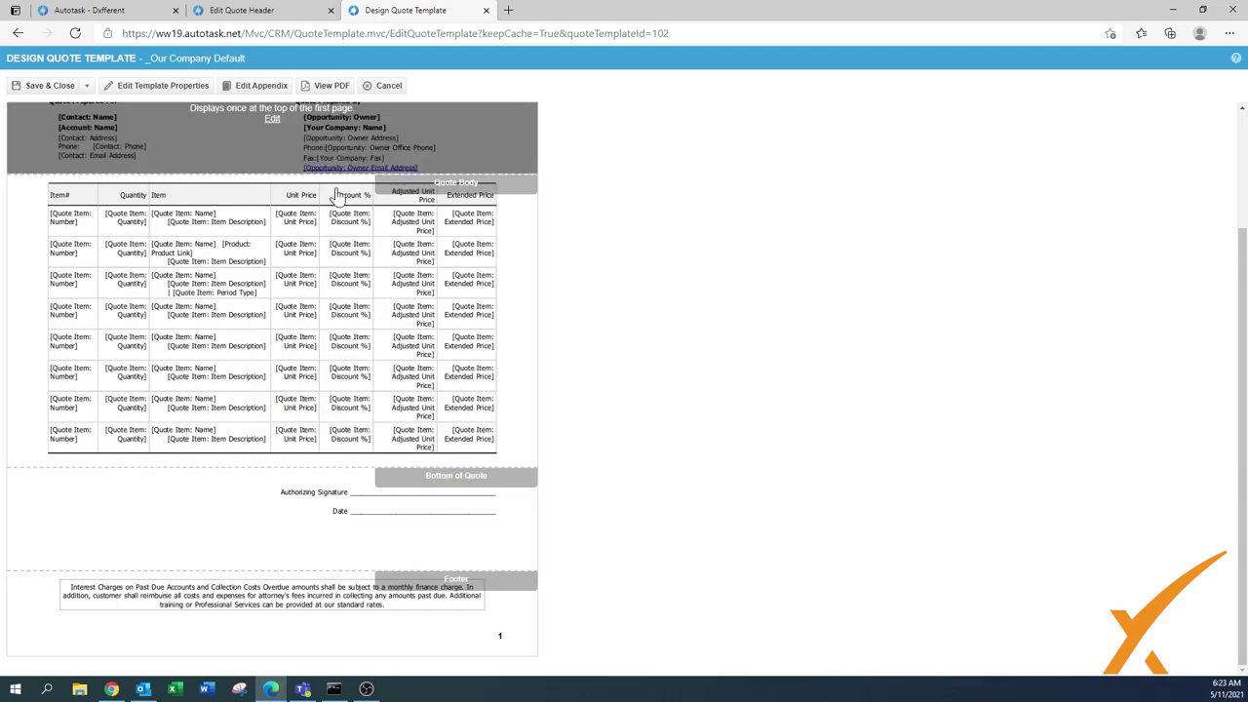
{"action": "mouse_move", "coordinate": [41, 127]}
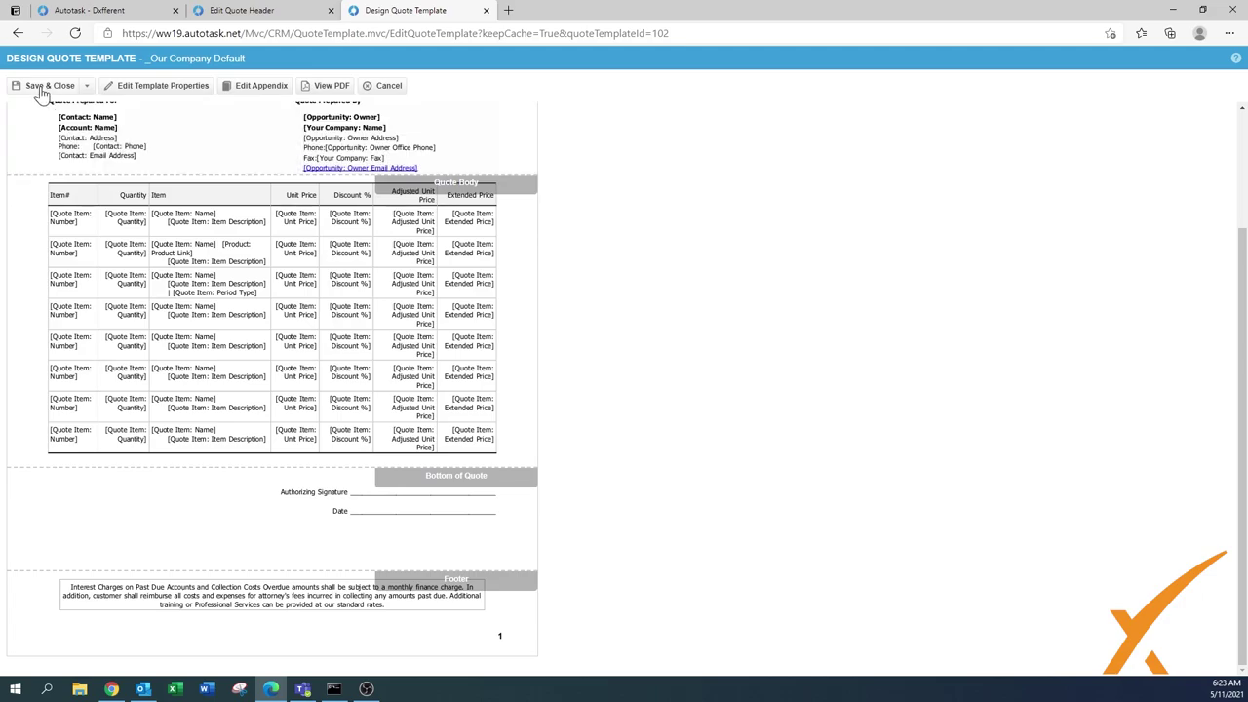
{"action": "left_click", "coordinate": [41, 88]}
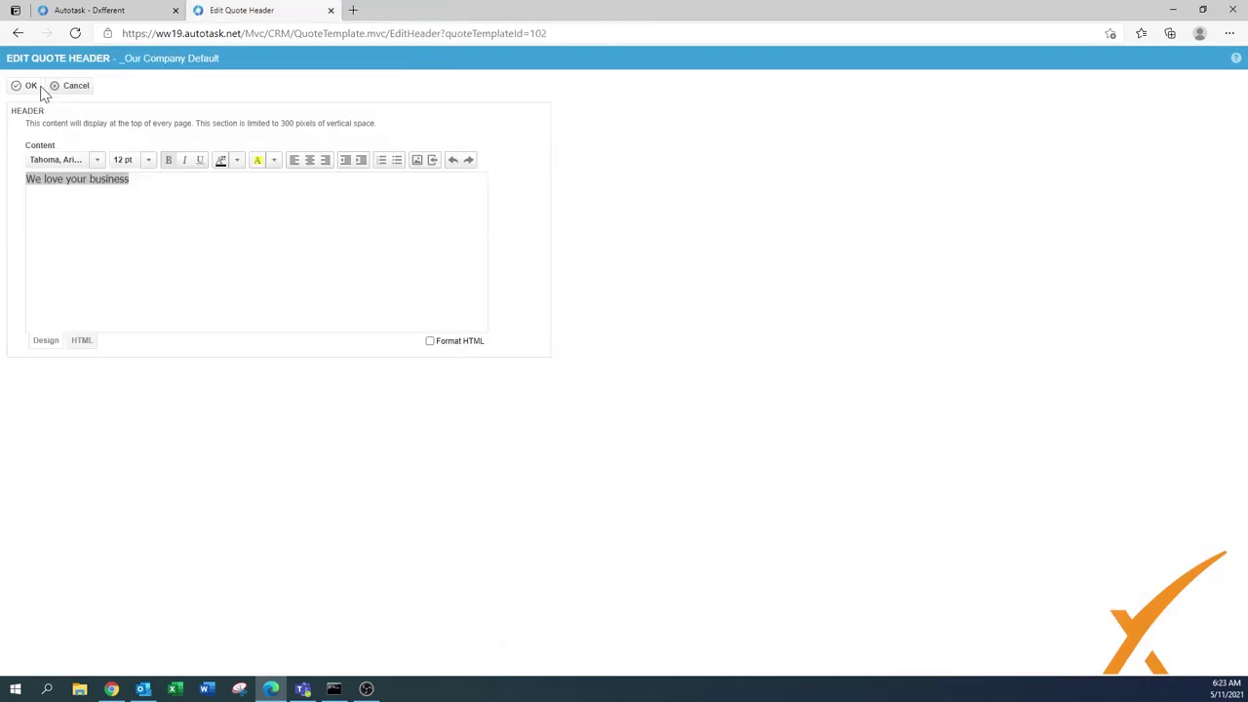
{"action": "left_click", "coordinate": [97, 159]}
{"action": "left_click", "coordinate": [147, 159]}
{"action": "left_click", "coordinate": [148, 159]}
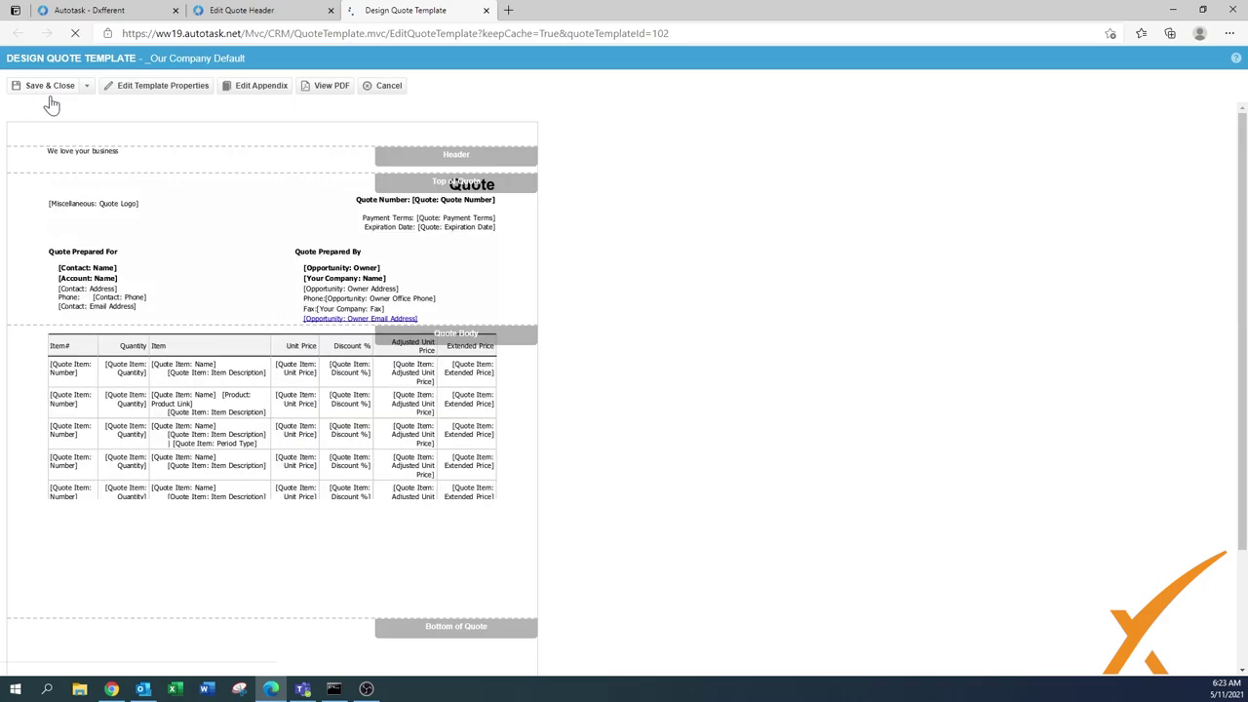
{"action": "left_click", "coordinate": [50, 90]}
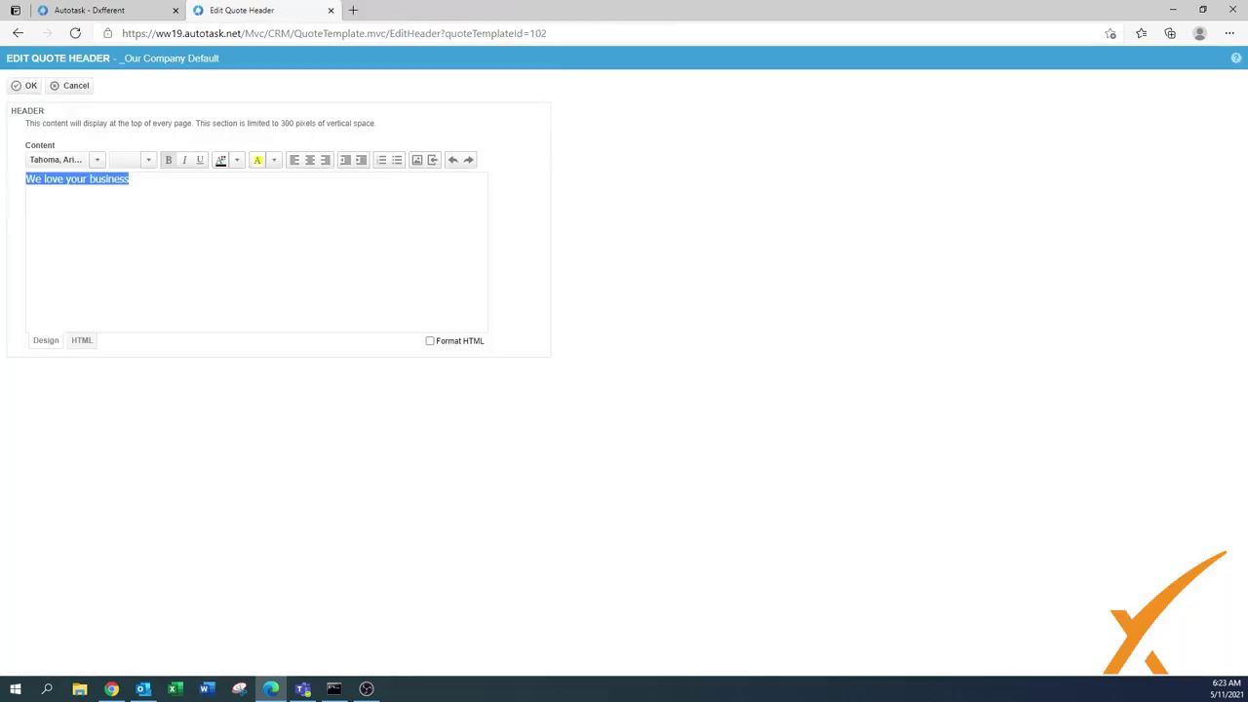
Delete the 'We love your business' line from the quote header.
{"action": "left_click", "coordinate": [139, 175]}
{"action": "left_click_drag", "start_coordinate": [139, 176], "coordinate": [7, 190]}
{"action": "key", "text": "BackSpace"}
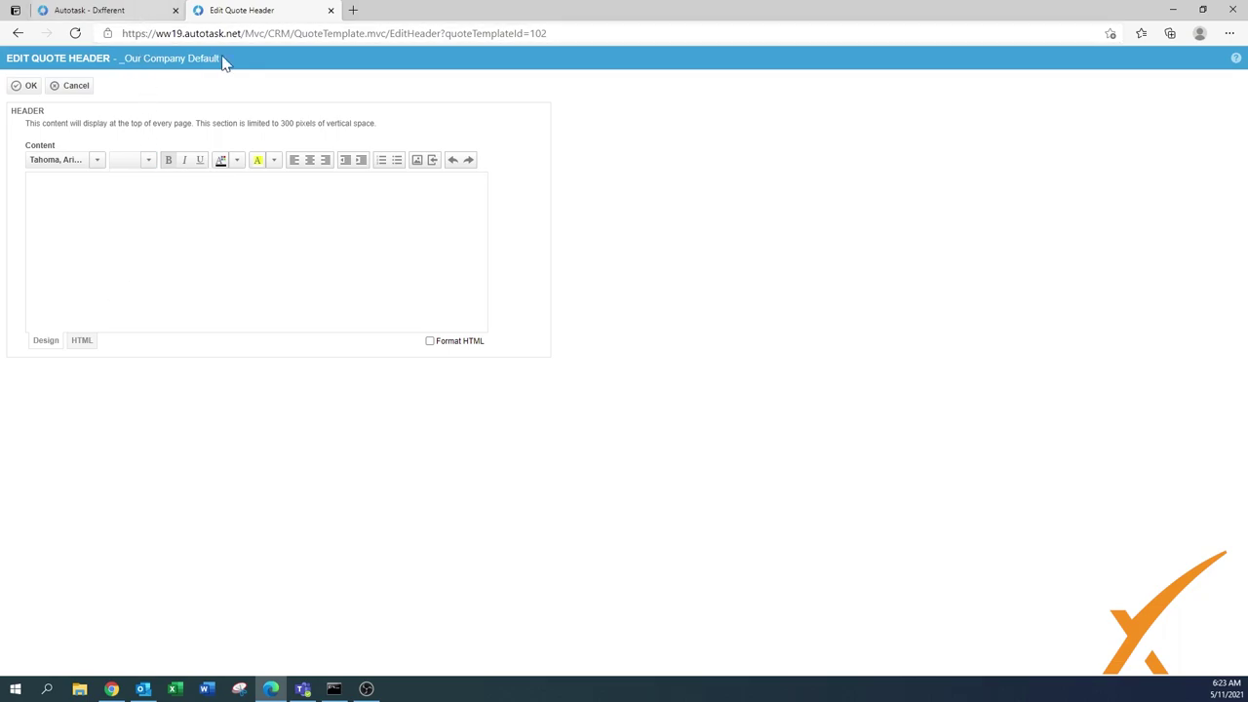
On the Quote Templates list, choose Set as Default for _Our Company Default.
{"action": "left_click", "coordinate": [119, 15]}
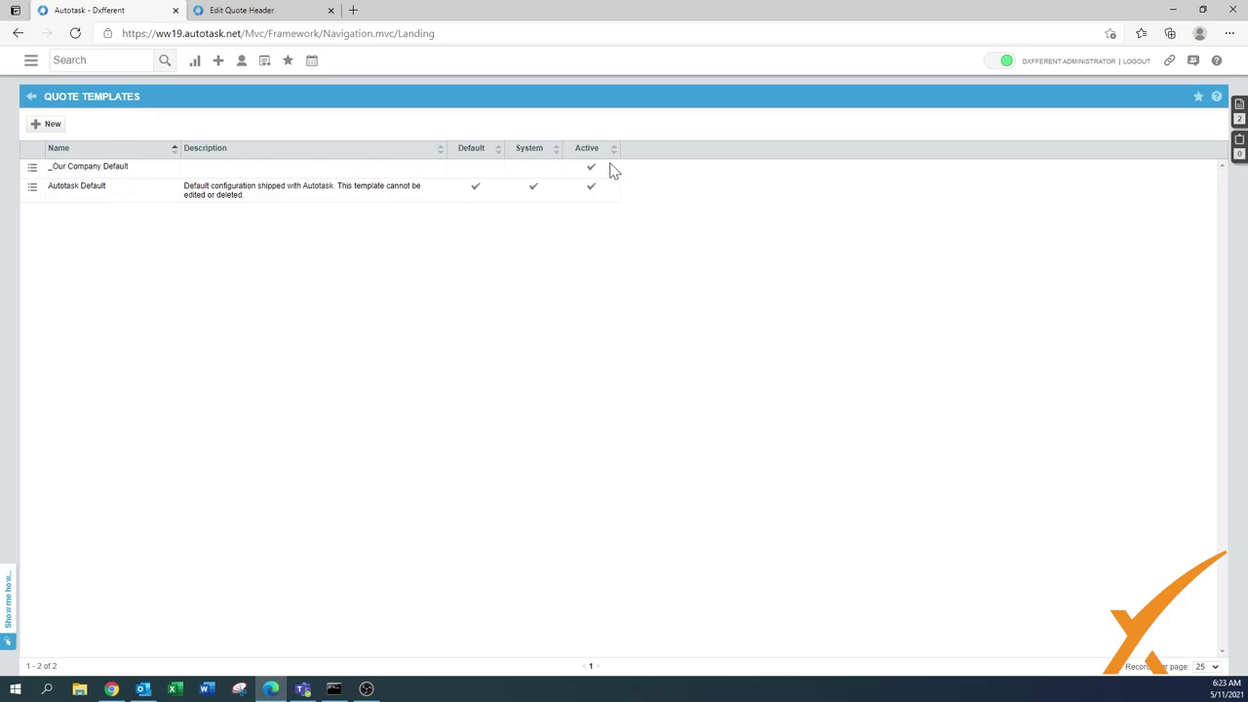
{"action": "left_click", "coordinate": [33, 168]}
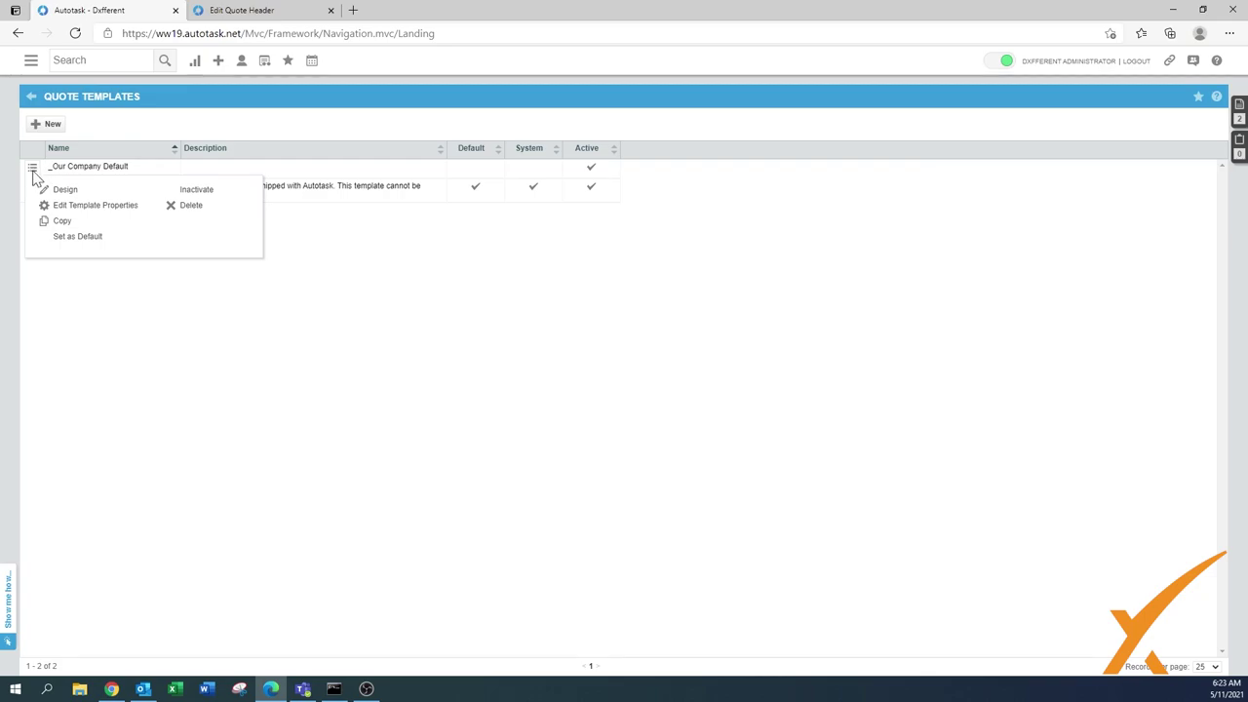
{"action": "left_click", "coordinate": [73, 290]}
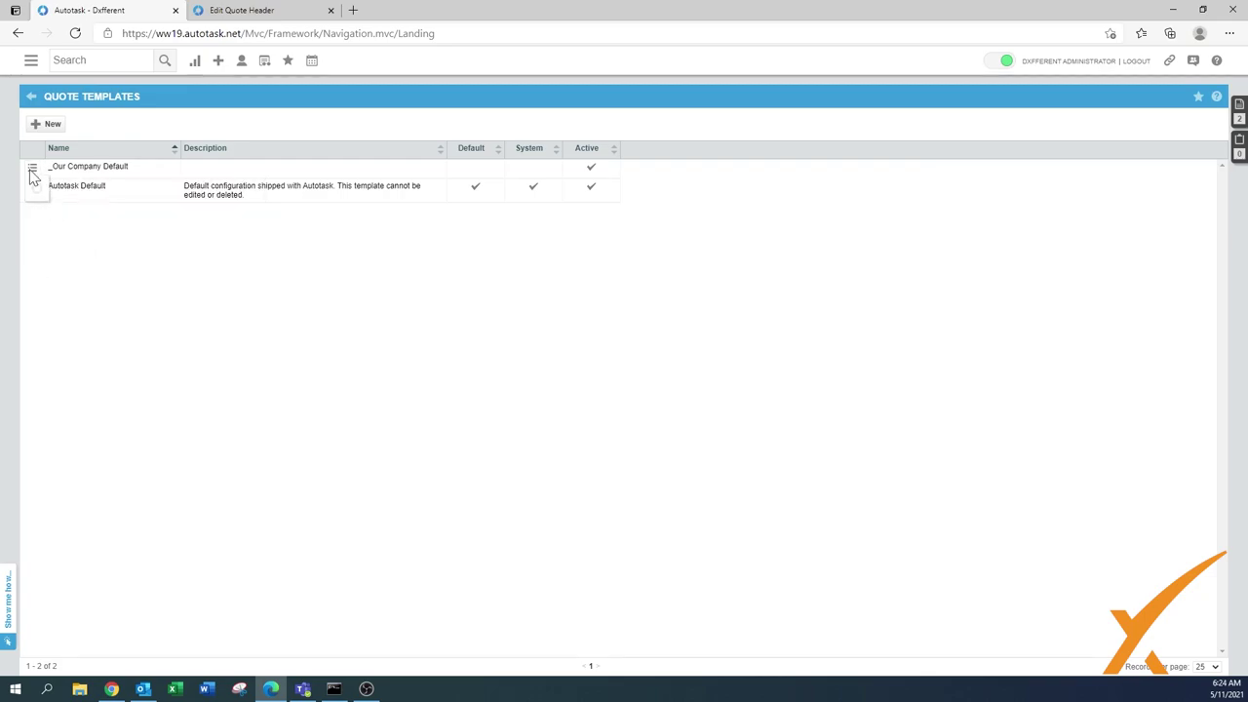
{"action": "left_click", "coordinate": [32, 173]}
{"action": "left_click", "coordinate": [65, 239]}
{"action": "left_click", "coordinate": [31, 167]}
{"action": "mouse_move", "coordinate": [34, 195]}
Inactivate the Autotask Default template, leaving _Our Company Default as the active default.
{"action": "left_click", "coordinate": [195, 210]}
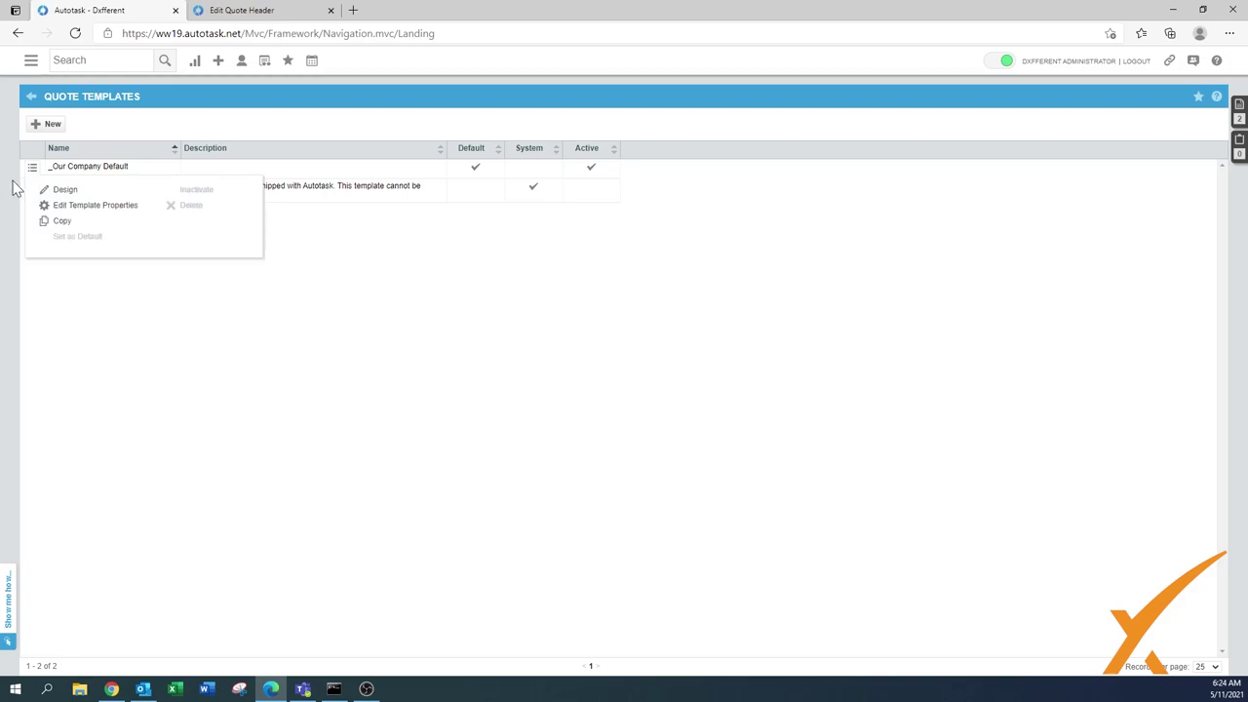
{"action": "mouse_move", "coordinate": [31, 170]}
{"action": "left_click", "coordinate": [348, 336]}
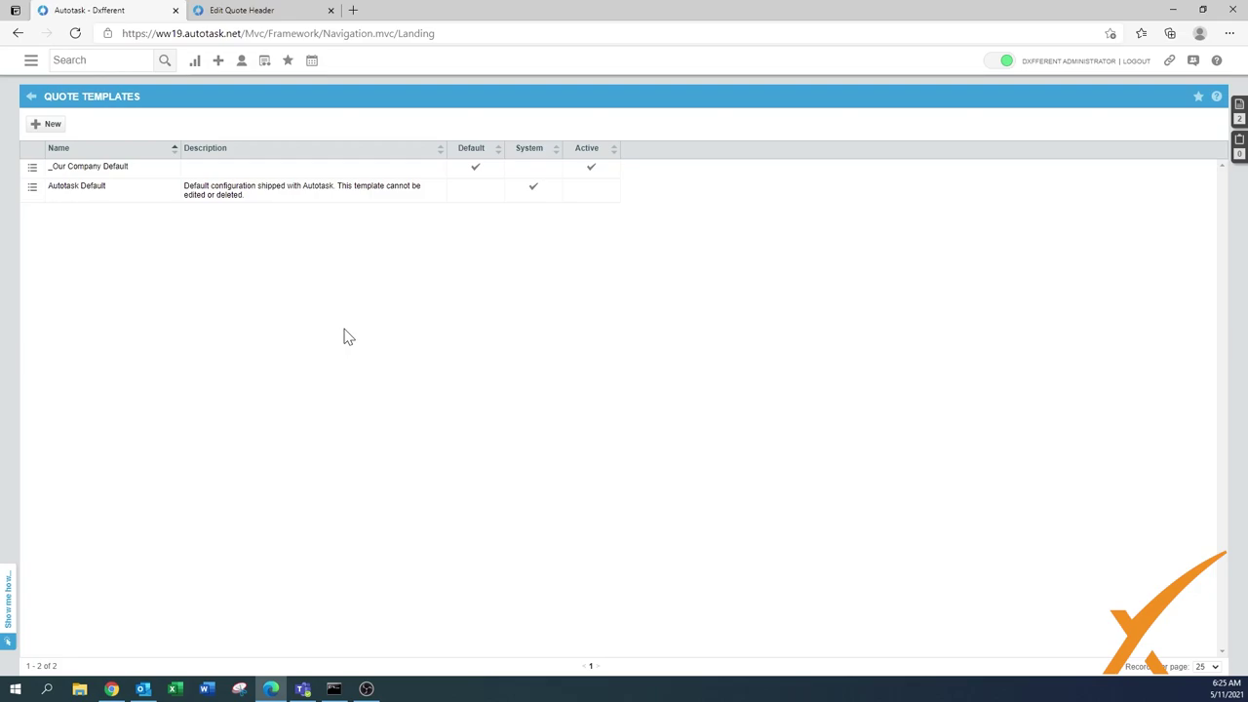